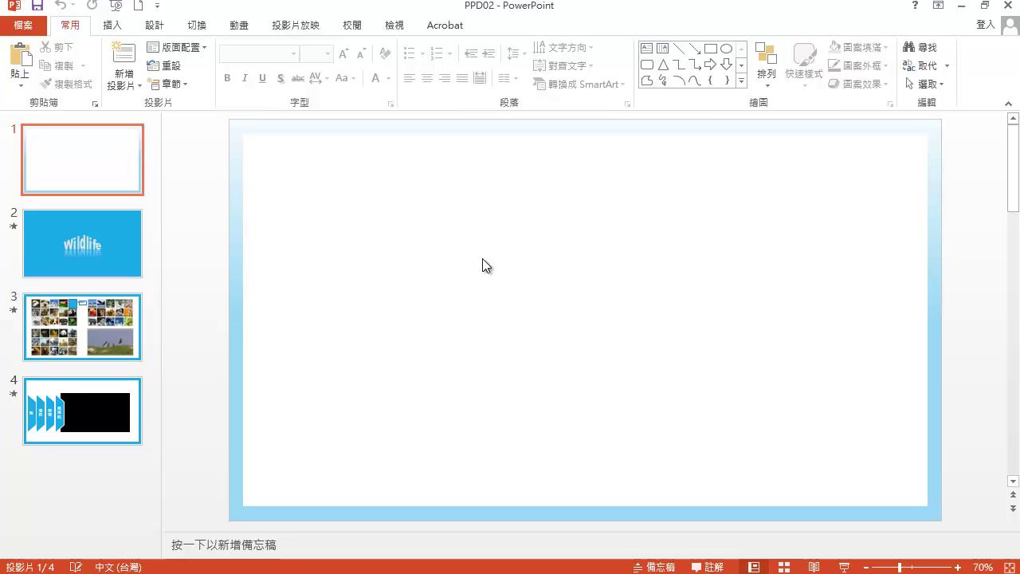
Hide slide 1's background graphics (隱藏背景圖形) so only its blue gradient fill shows
right_click(482, 258)
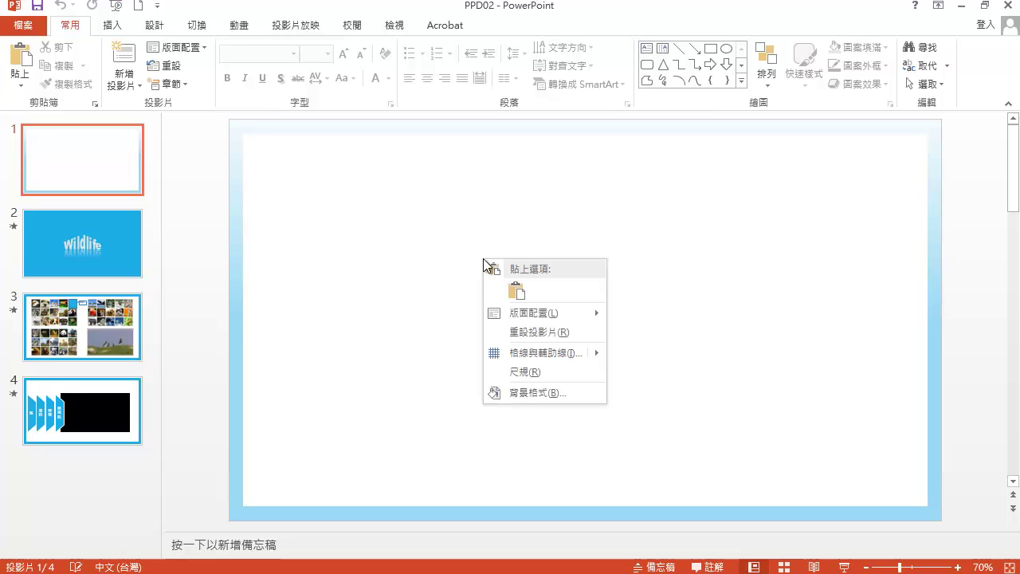
left_click(567, 391)
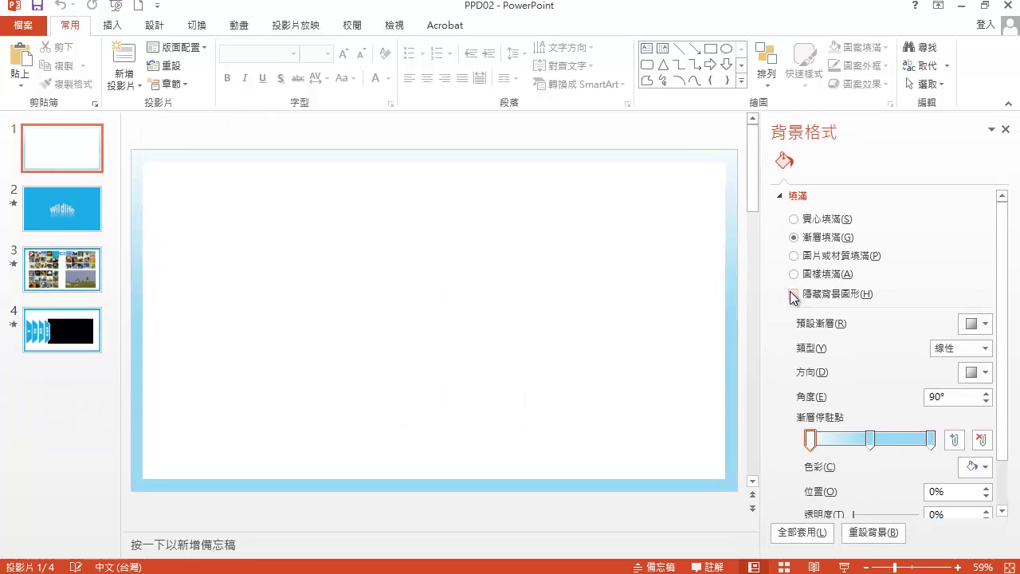
left_click(793, 295)
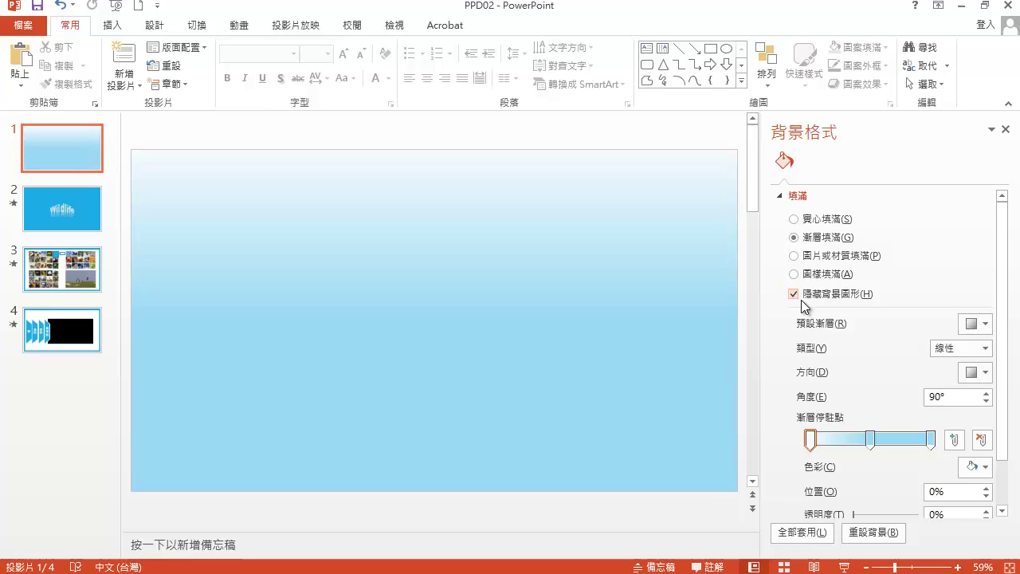
left_click_drag(1005, 391, 1009, 464)
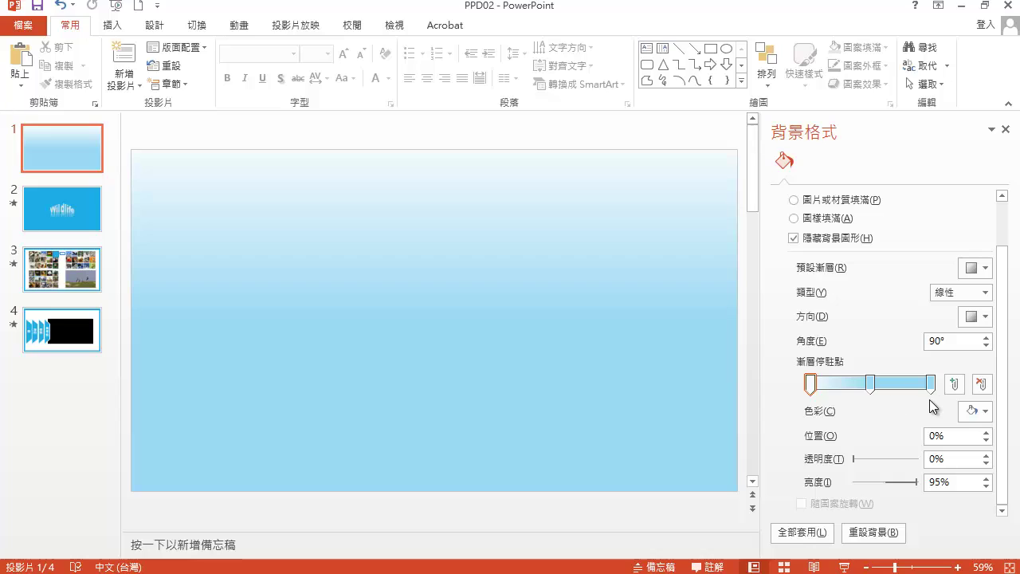
Recolour slide 1's three gradient stops: first red, middle dark red, last black
left_click(812, 386)
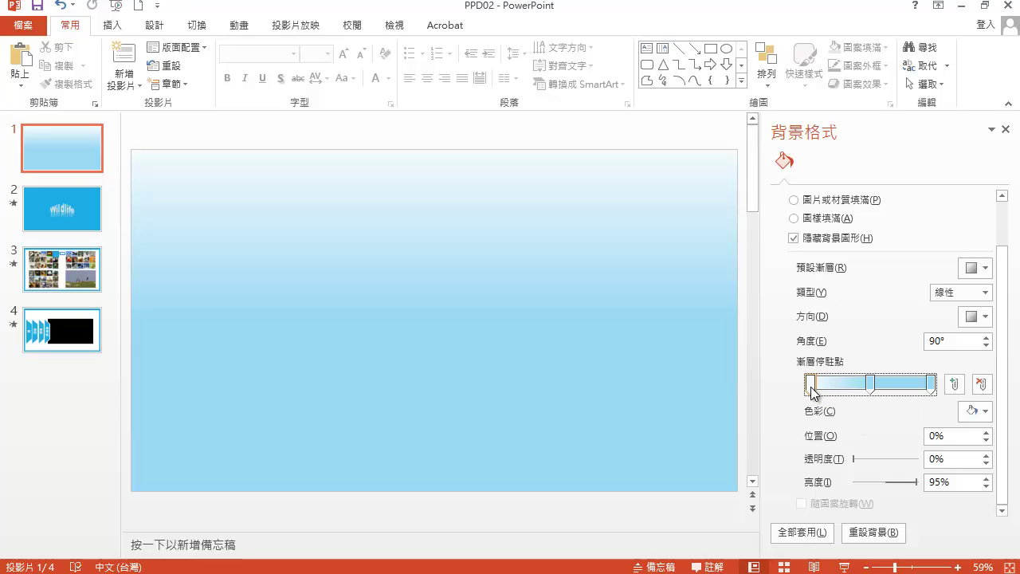
left_click(972, 410)
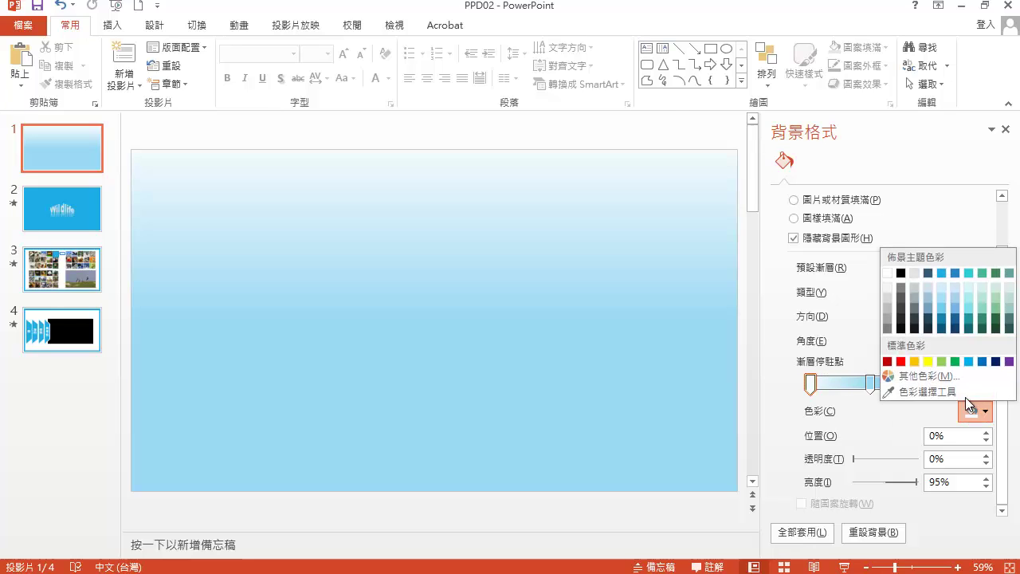
left_click(902, 362)
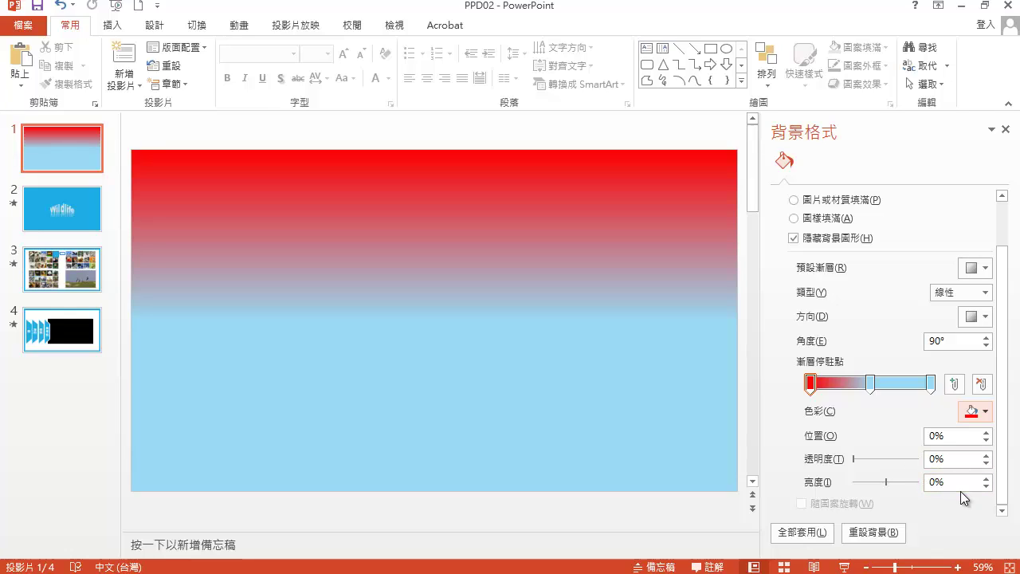
left_click(872, 385)
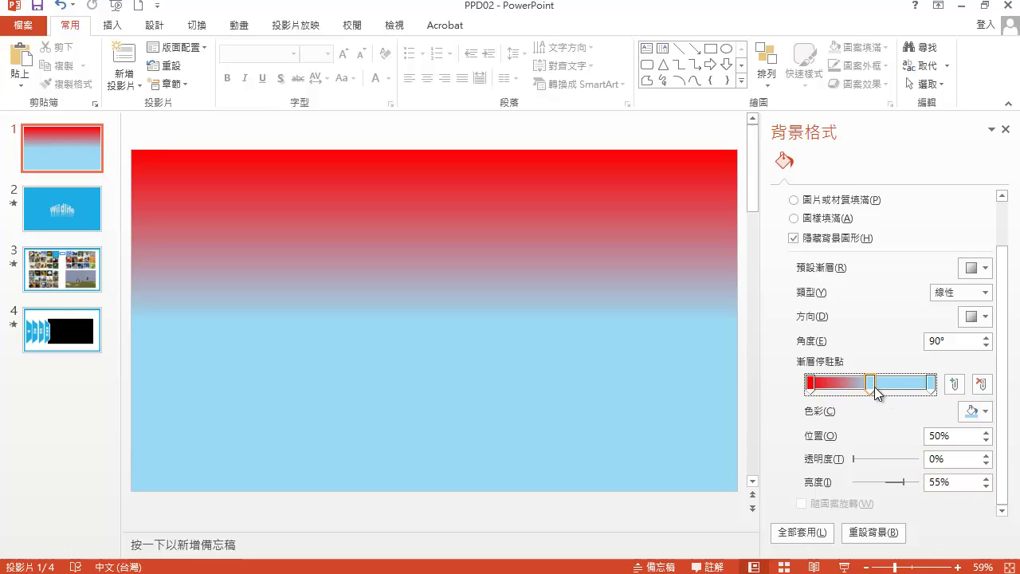
left_click(983, 410)
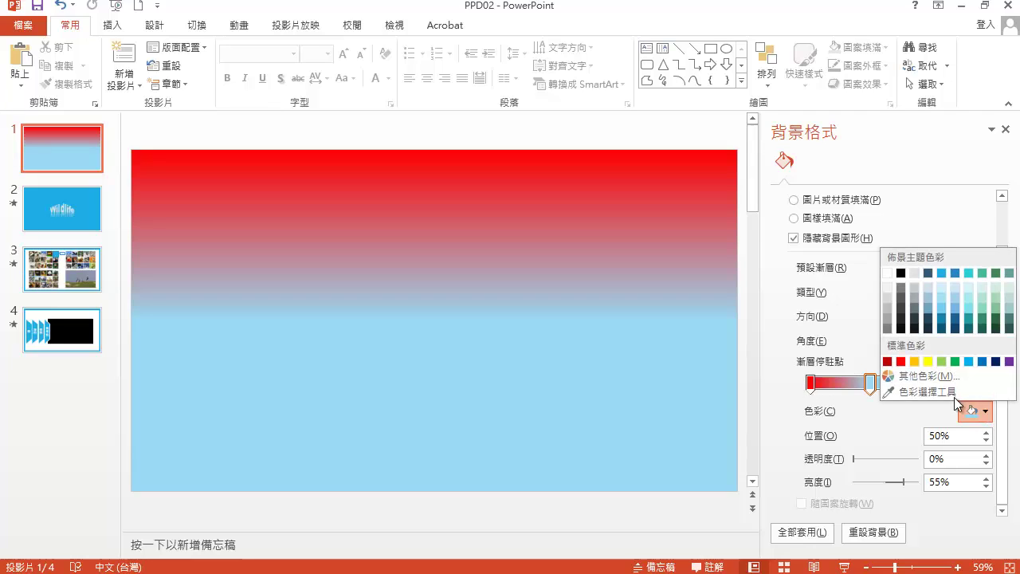
left_click(887, 363)
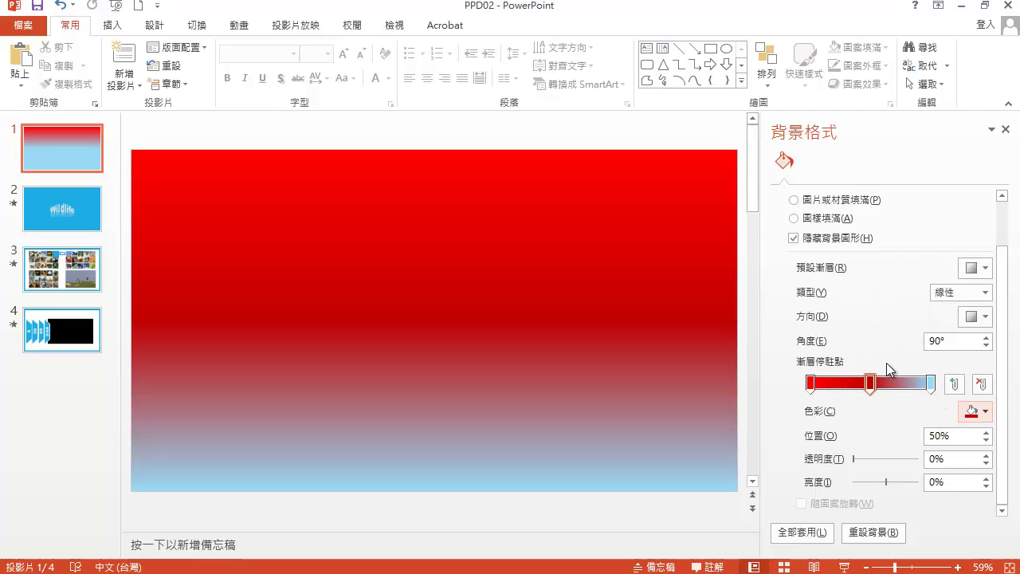
left_click(930, 383)
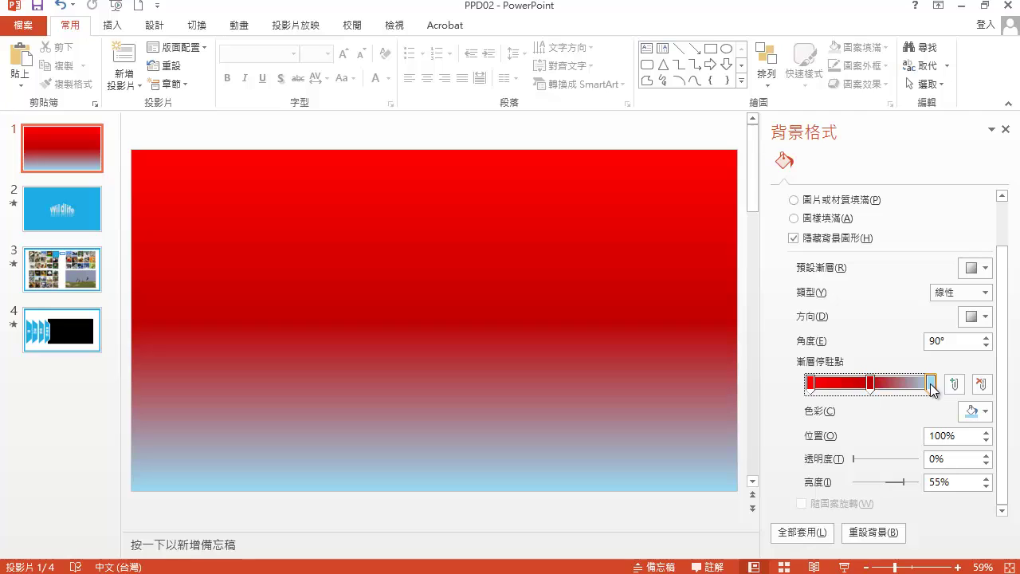
left_click(987, 412)
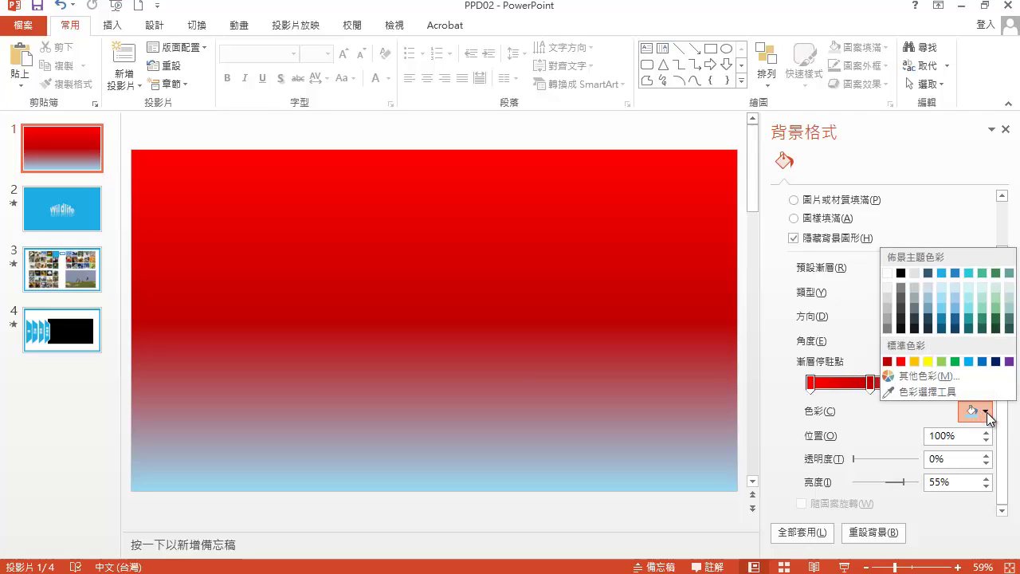
left_click(901, 273)
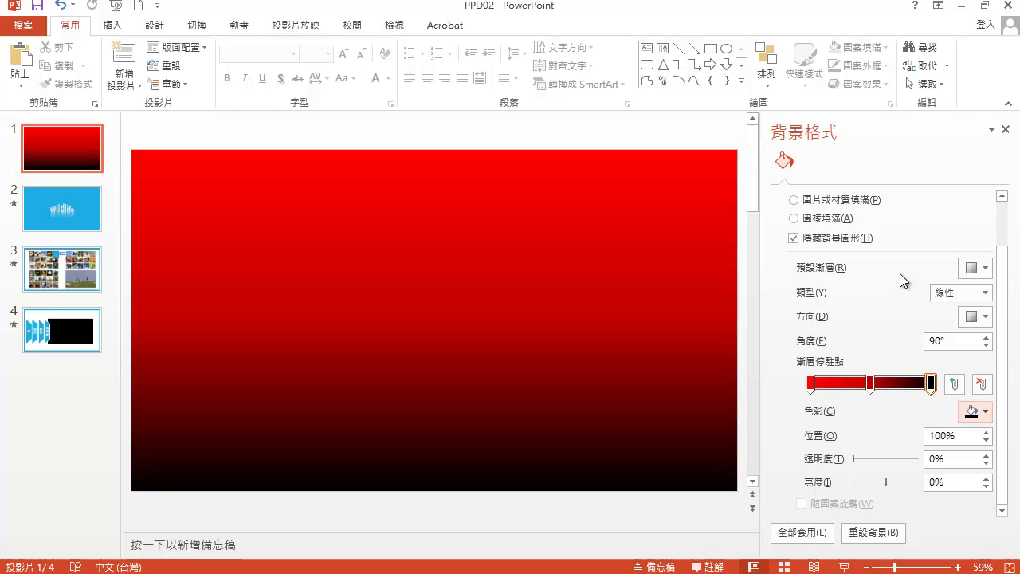
Apply the 宣紙 colour scheme from the Design tab's Variants gallery
left_click(155, 28)
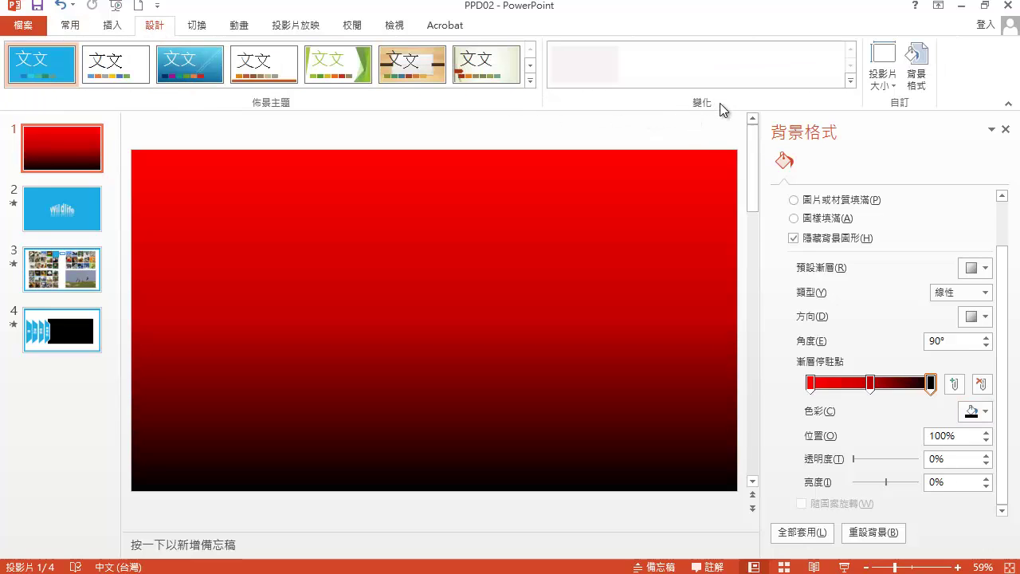
left_click(851, 80)
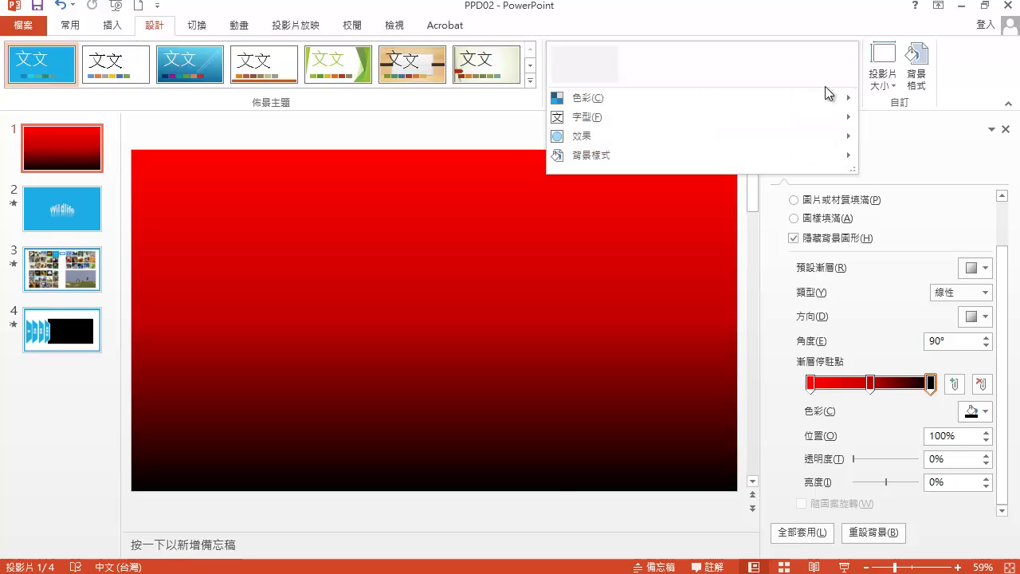
mouse_move(591, 98)
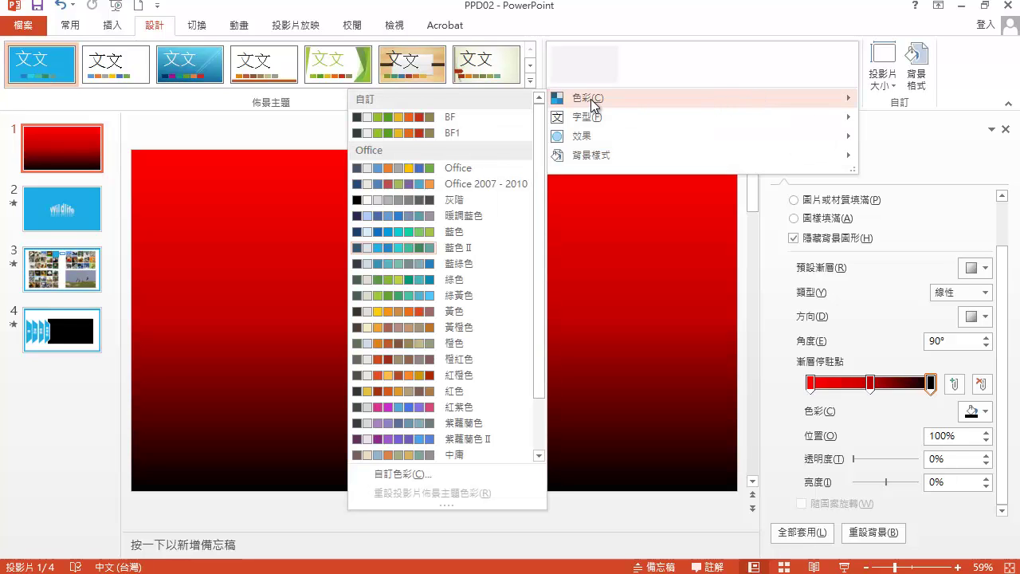
scroll(521, 236, "down", 2)
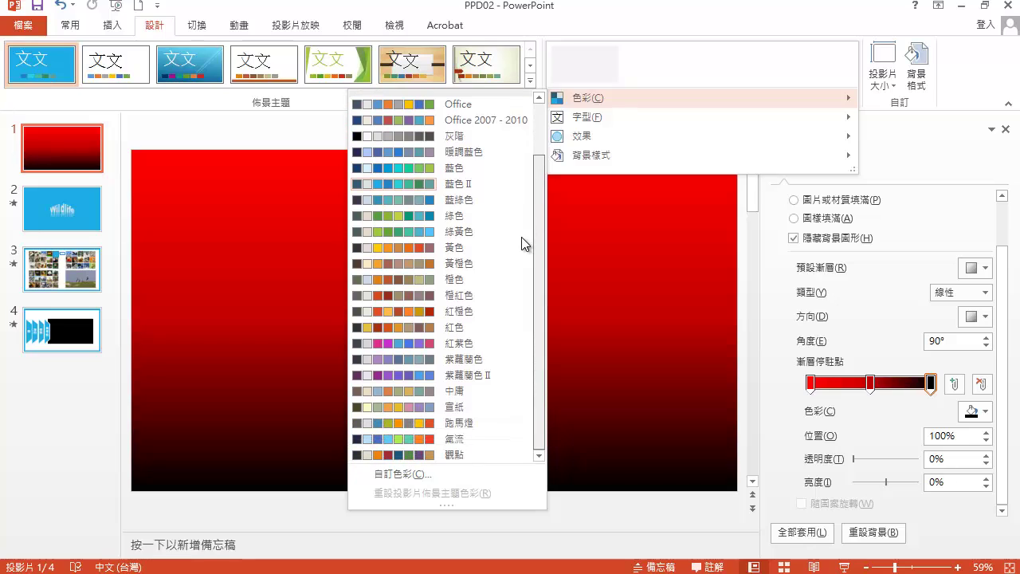
left_click(485, 406)
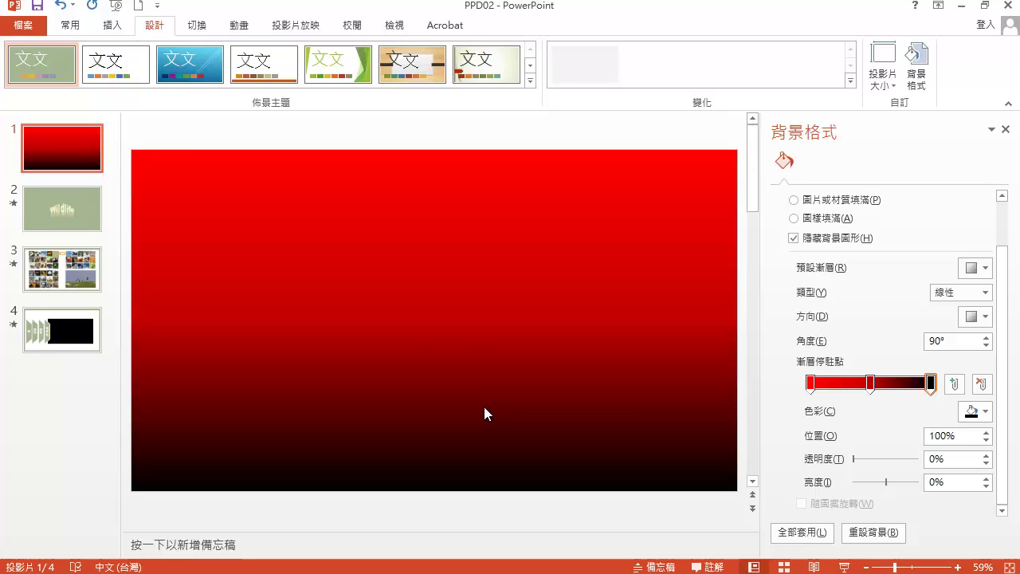
Fill slide 2's background with the Bg picture from C:\ANS.csf\PP02, tiled as a texture
left_click(66, 207)
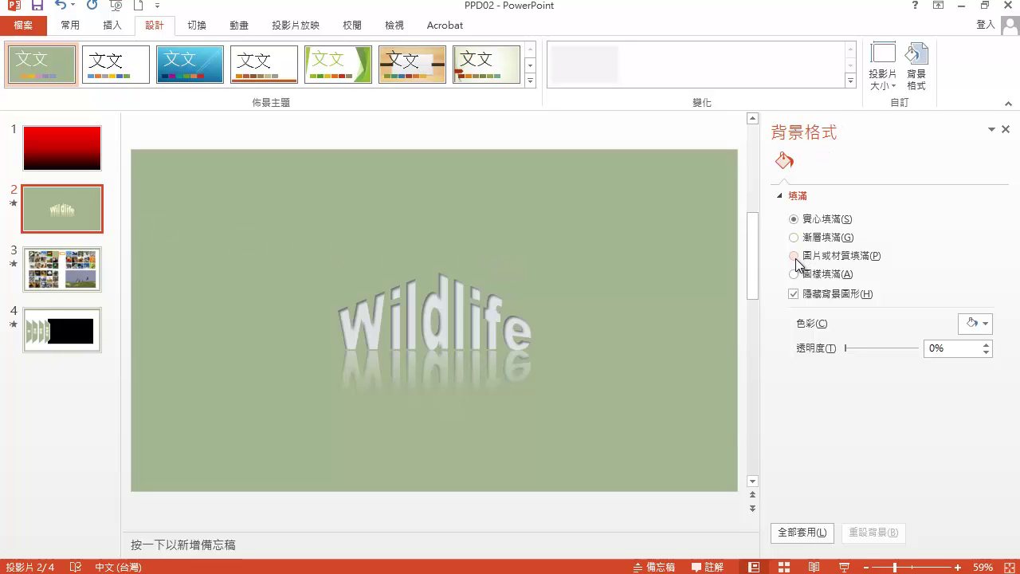
left_click(793, 256)
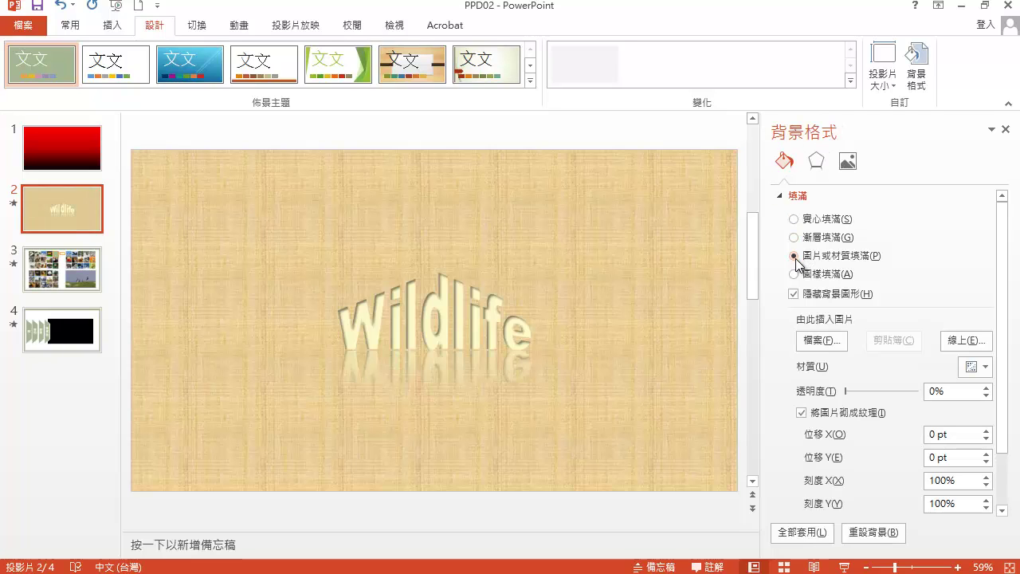
left_click(832, 345)
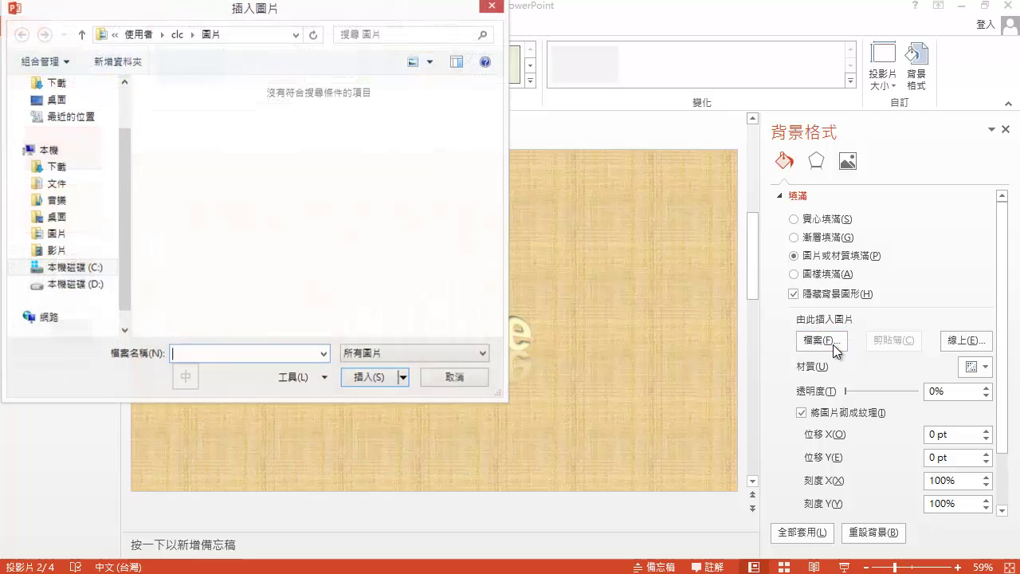
left_click(109, 266)
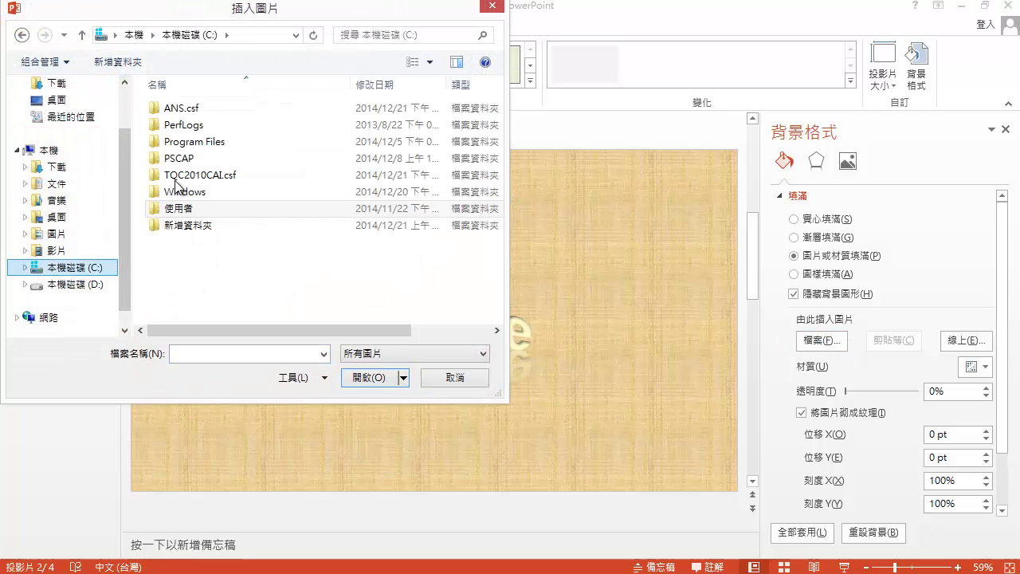
double_click(225, 108)
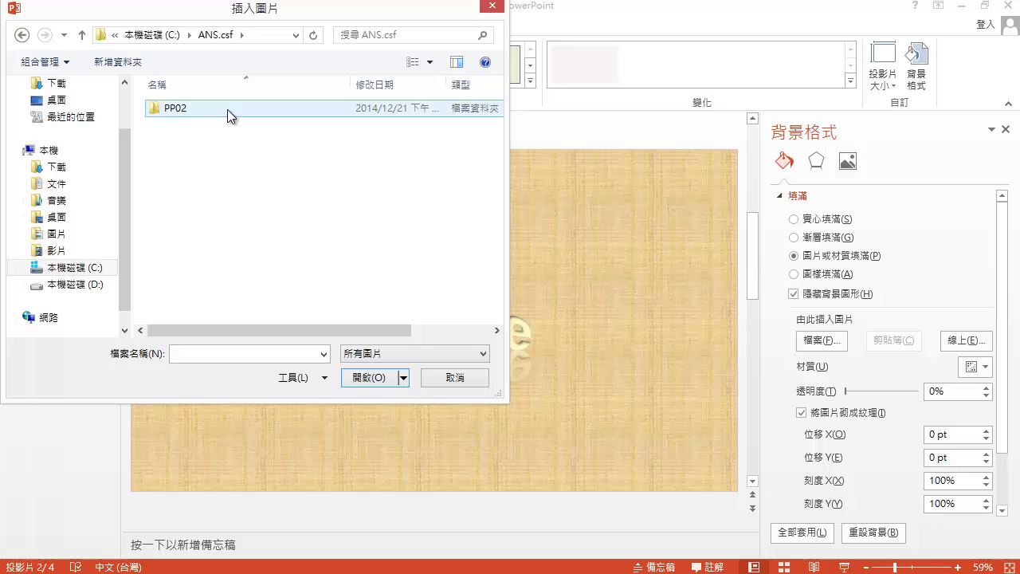
double_click(227, 109)
left_click(208, 119)
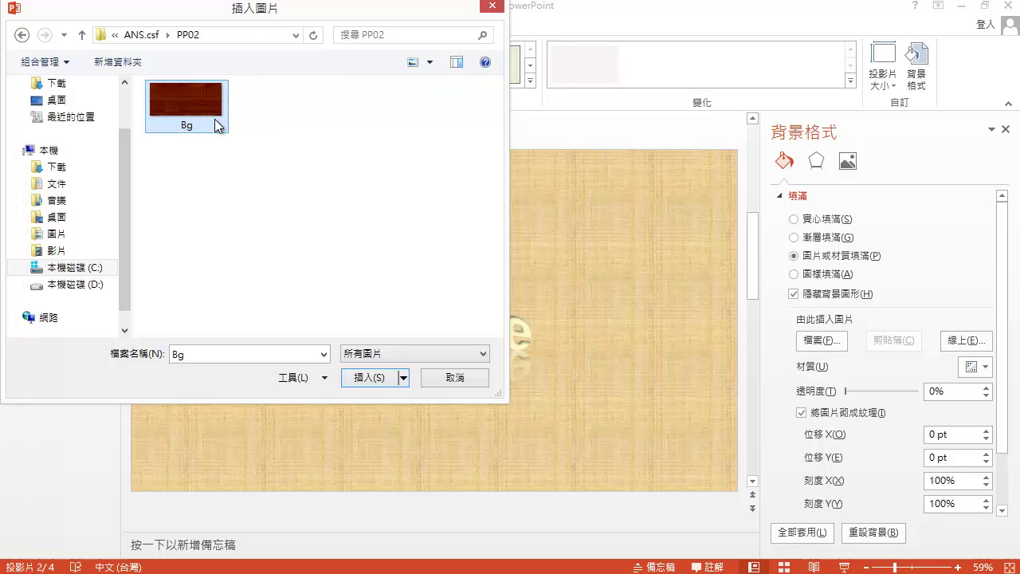
left_click(369, 378)
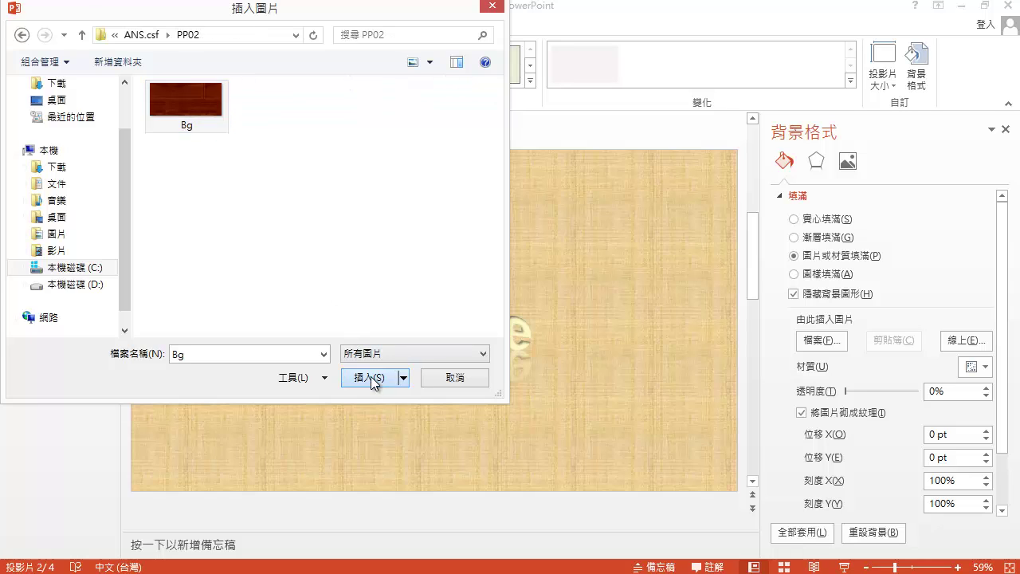
left_click(802, 413)
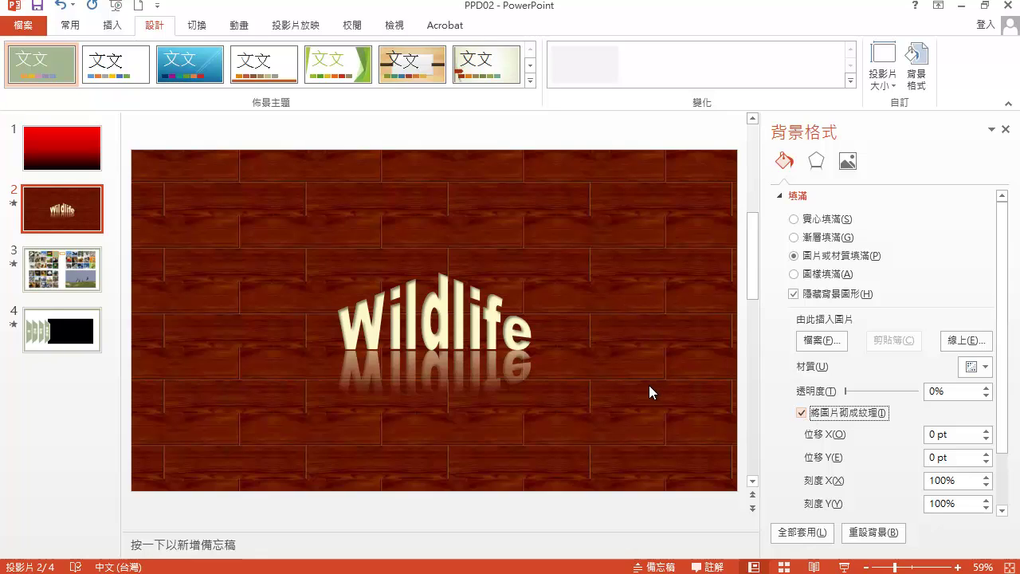
left_click(72, 277)
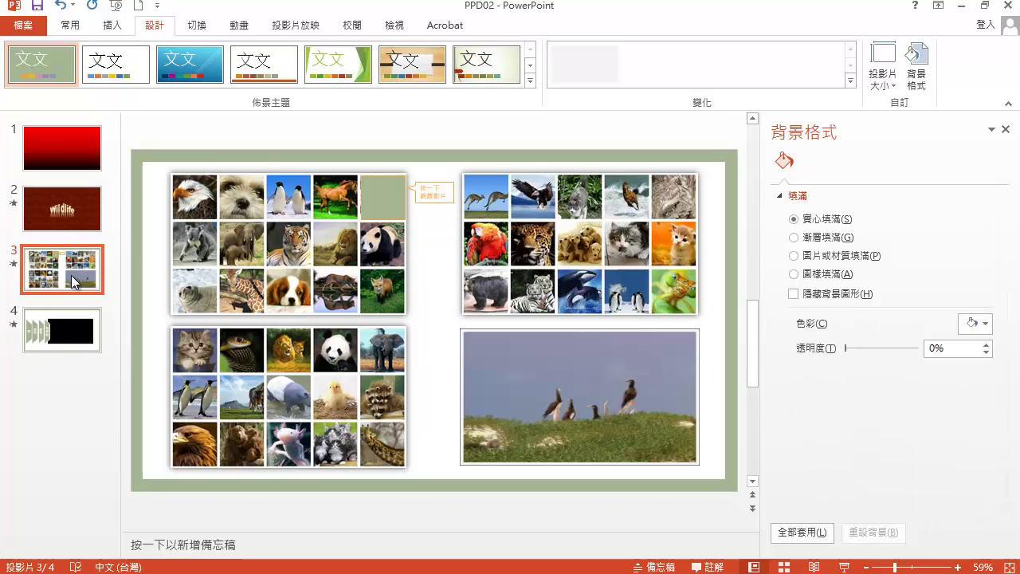
Open the Selection Pane, close Format Background, and select slide 3's Bird video
left_click(77, 35)
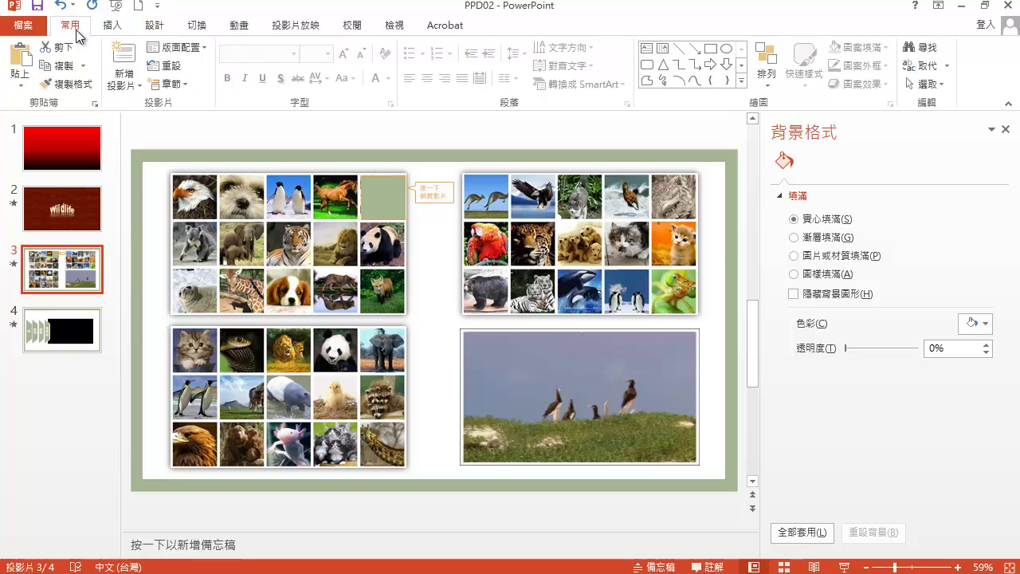
left_click(943, 84)
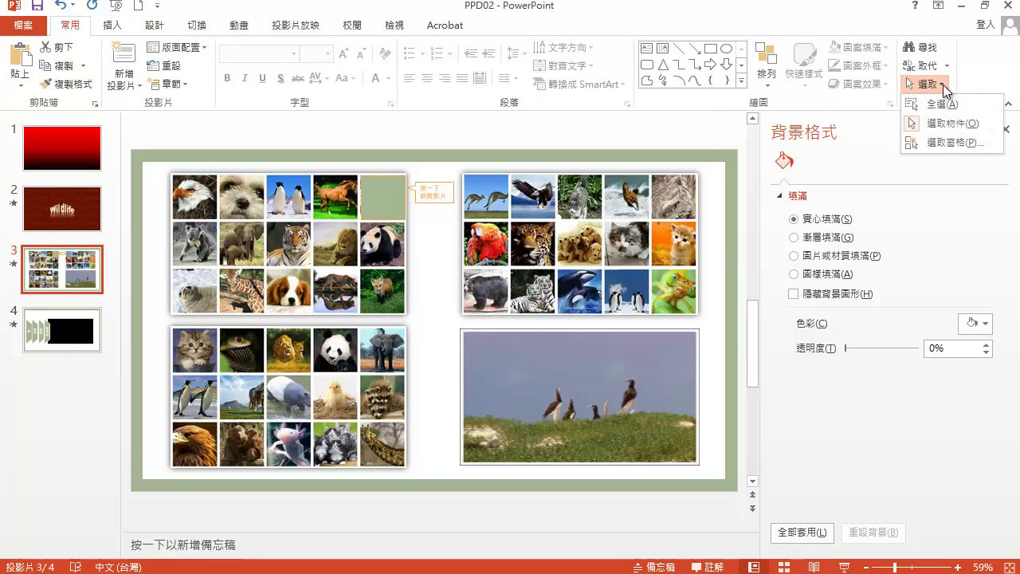
left_click(957, 144)
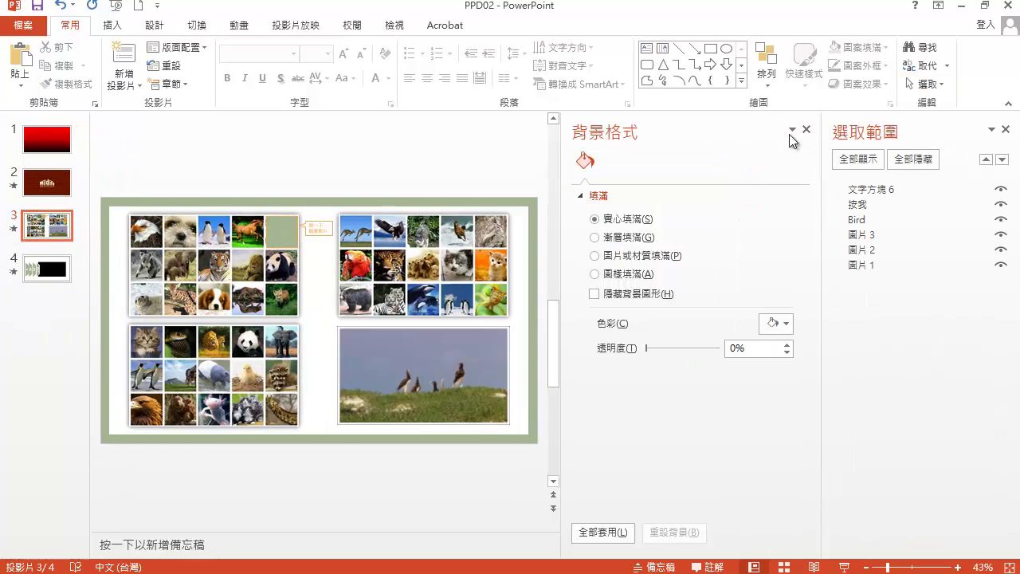
left_click(807, 130)
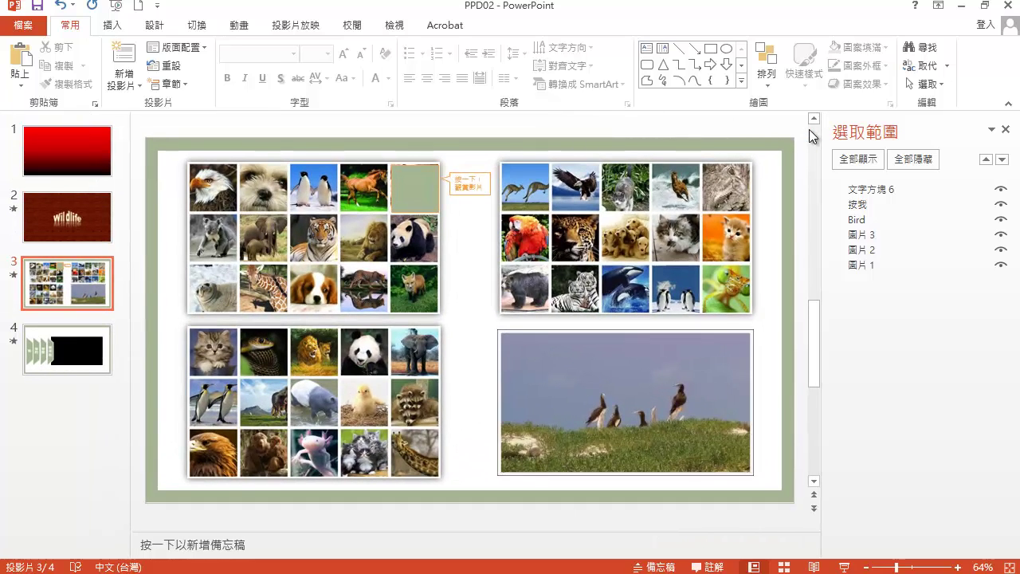
left_click(869, 222)
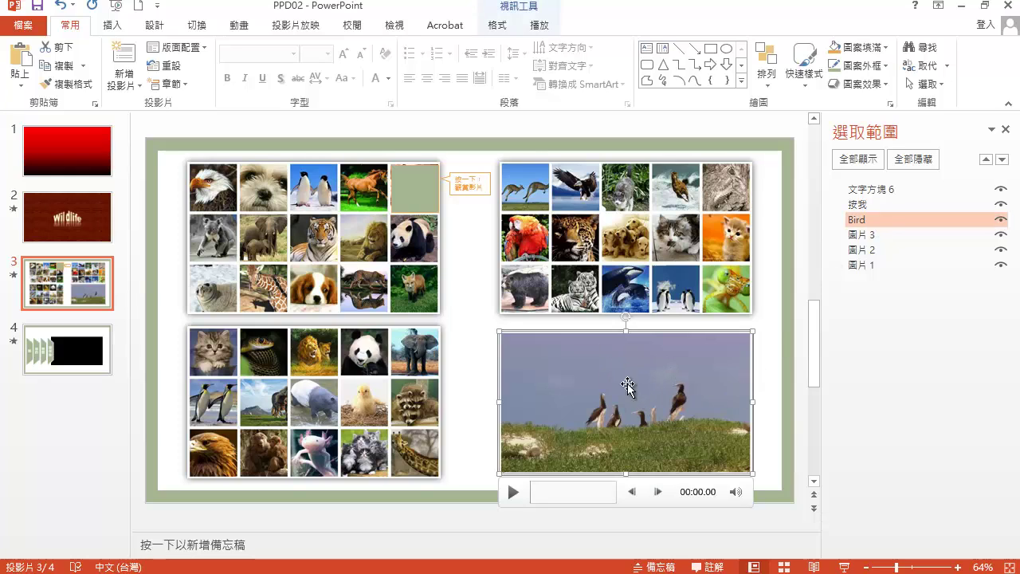
In Trim Video, set the Bird clip's start time to 00:02 and end time to 00:06
left_click(542, 25)
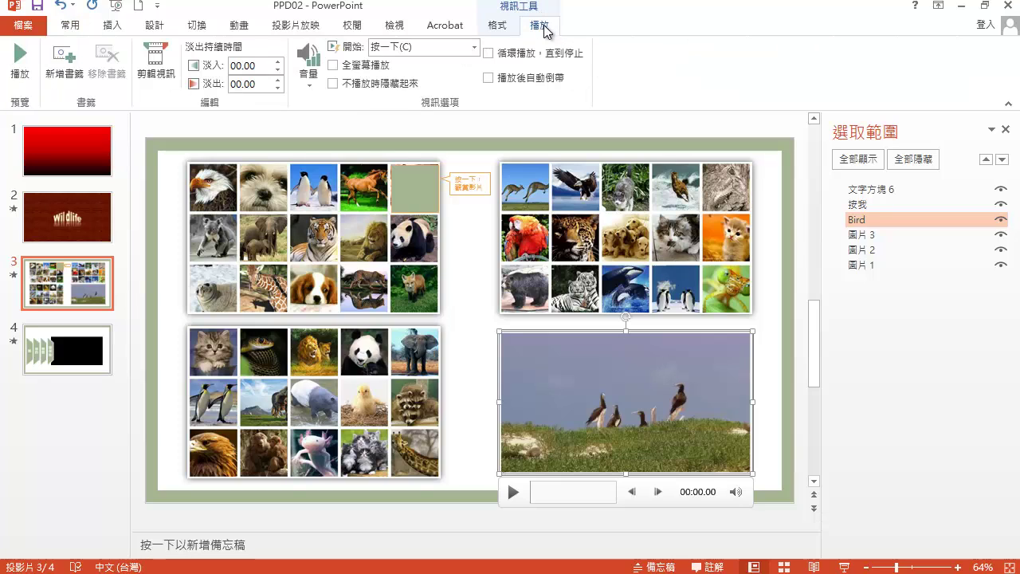
left_click(170, 63)
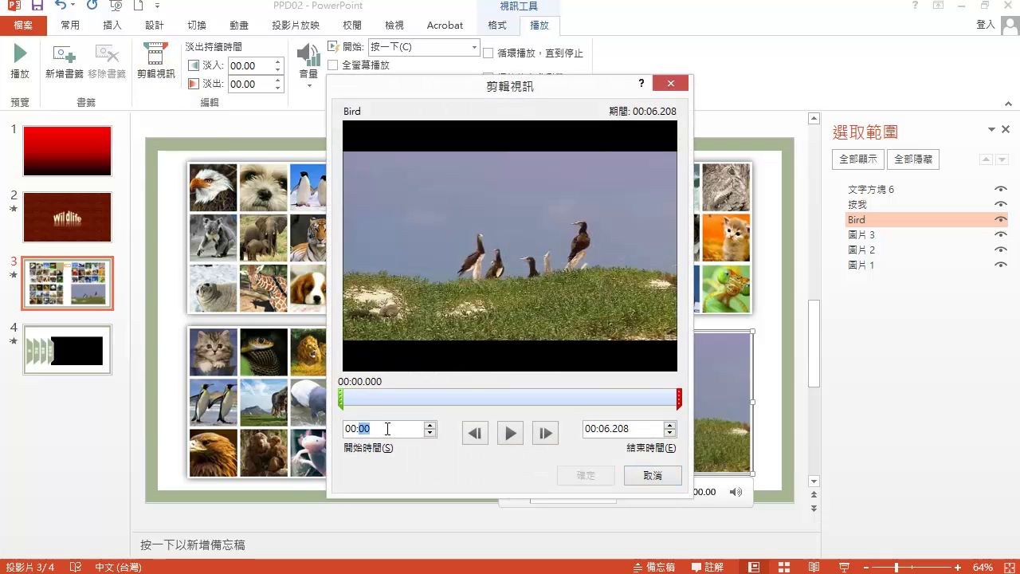
type("02")
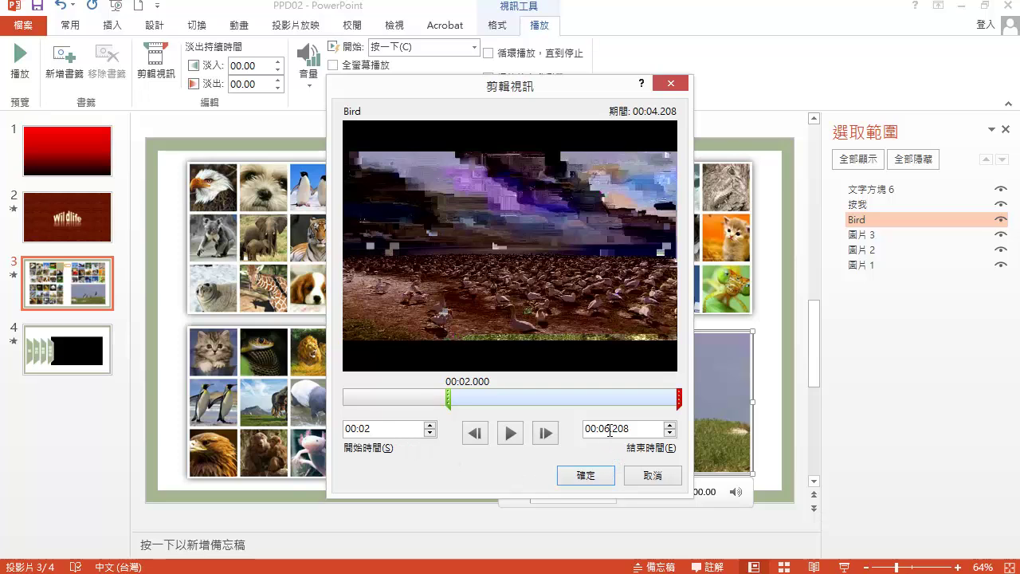
left_click_drag(609, 431, 660, 429)
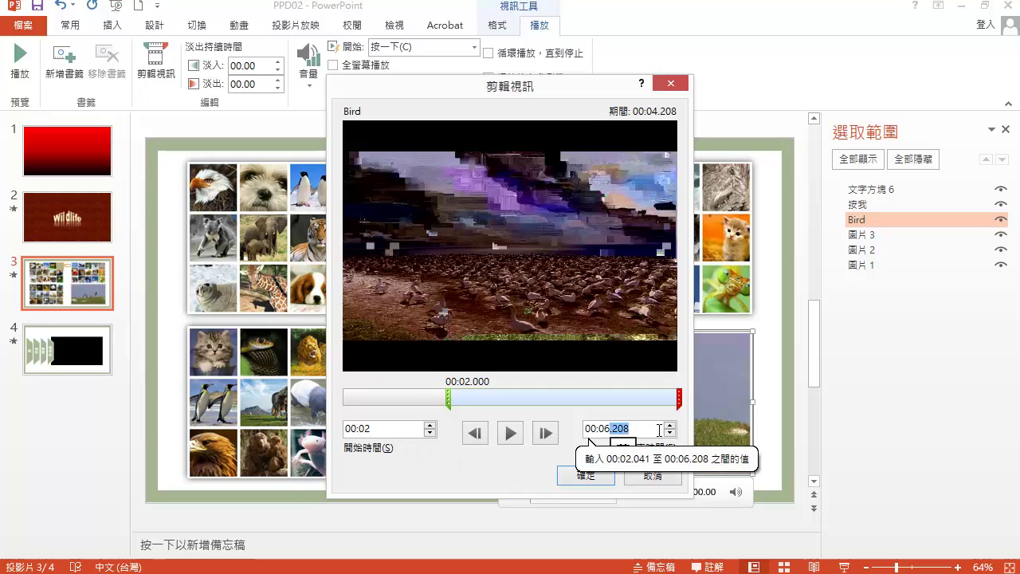
key("BackSpace")
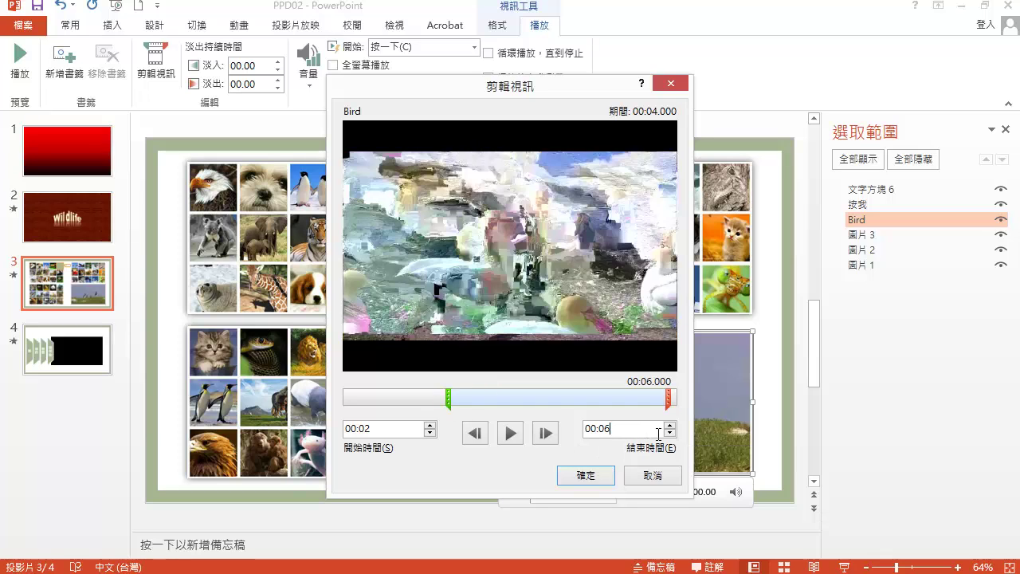
Confirm the trim, then give the 按我 shape a fill with 100% transparency
left_click(590, 477)
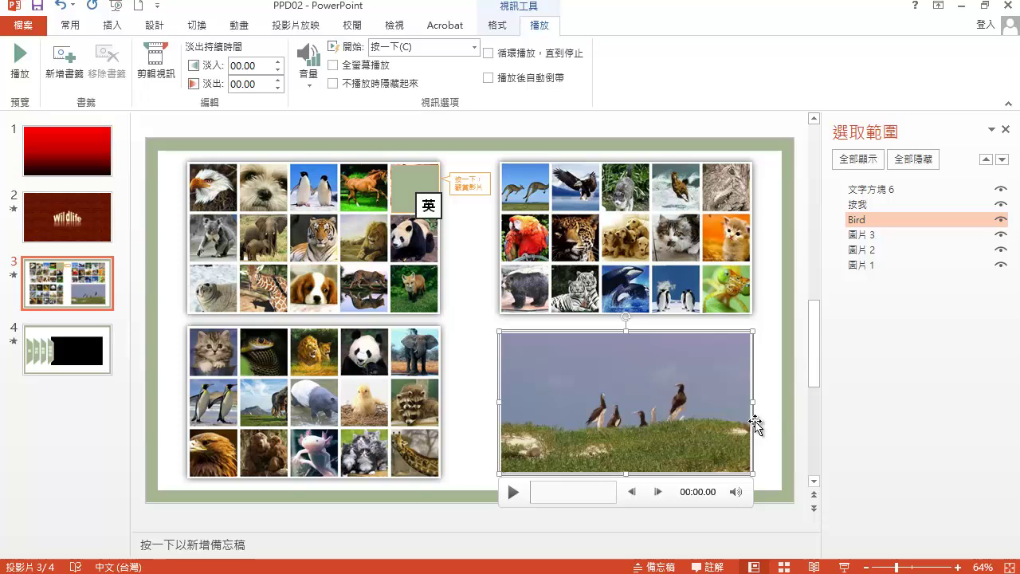
left_click(881, 203)
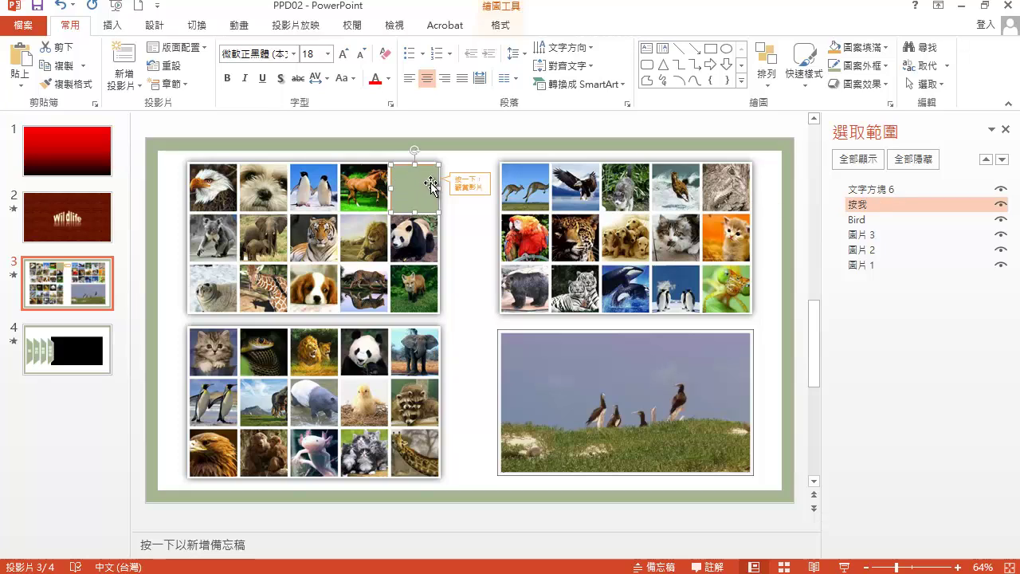
left_click(513, 33)
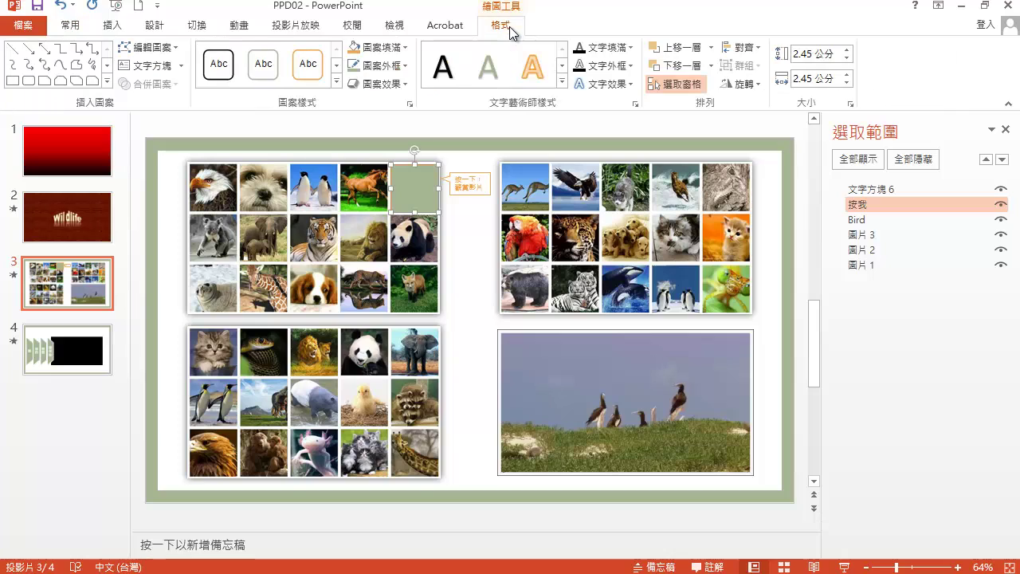
left_click(408, 47)
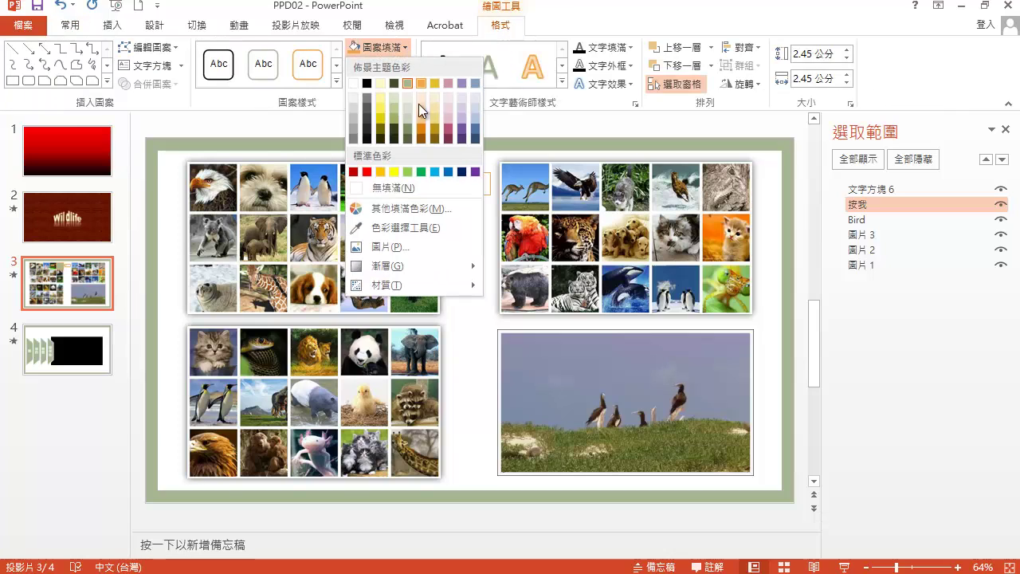
left_click(443, 210)
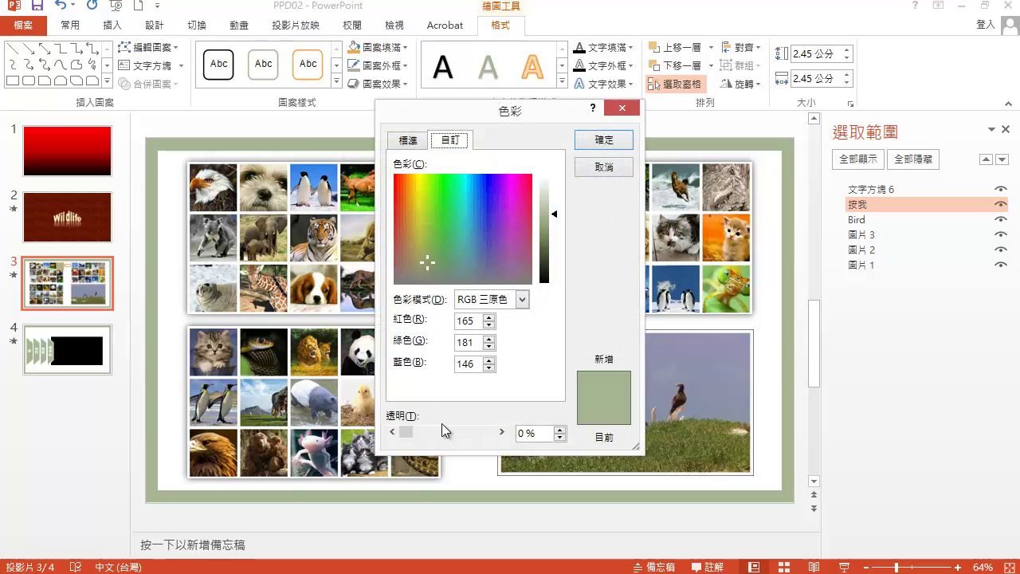
left_click(542, 436)
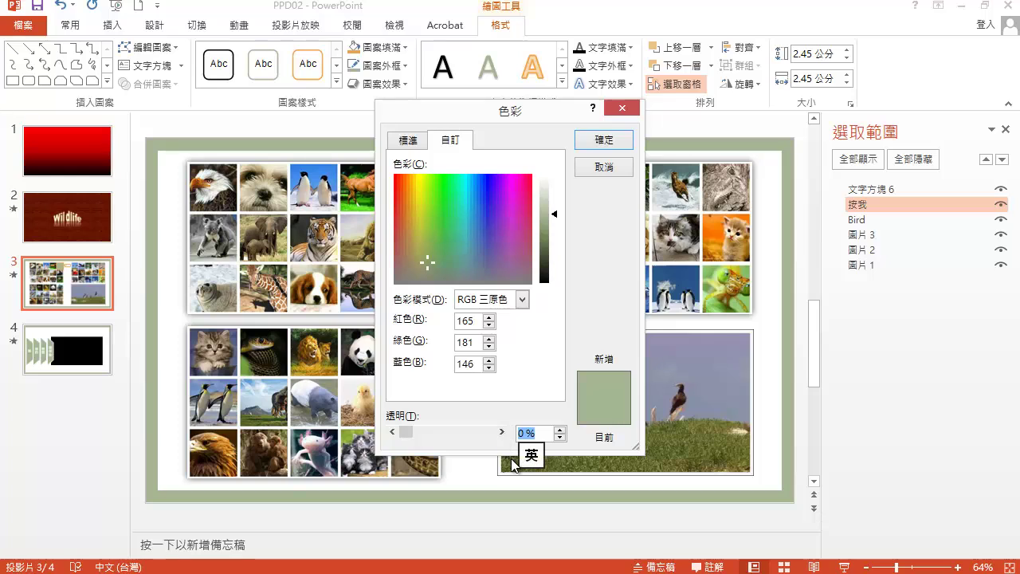
type("100")
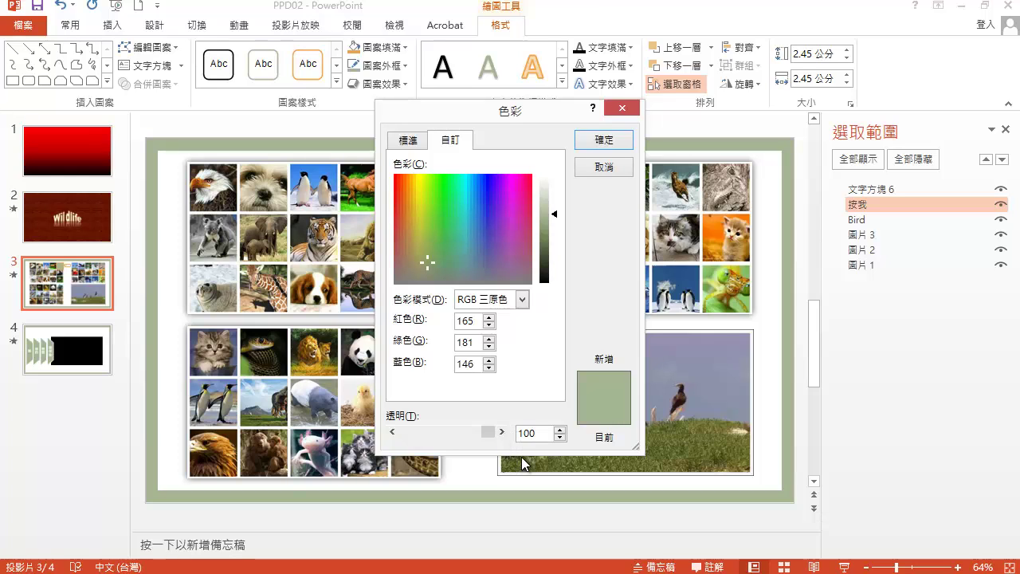
left_click(605, 141)
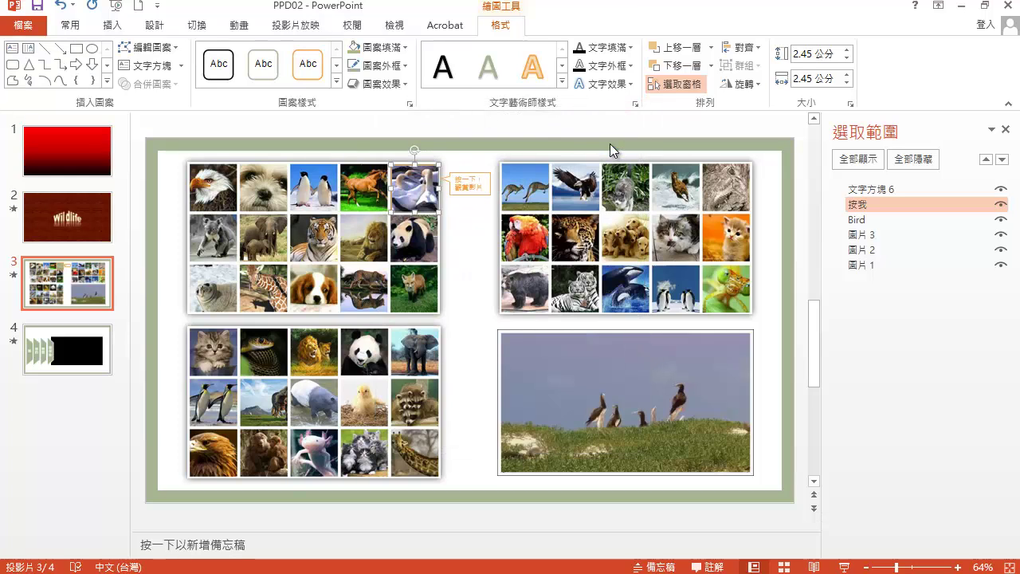
Give the 按我 shape a dashed outline
left_click(406, 67)
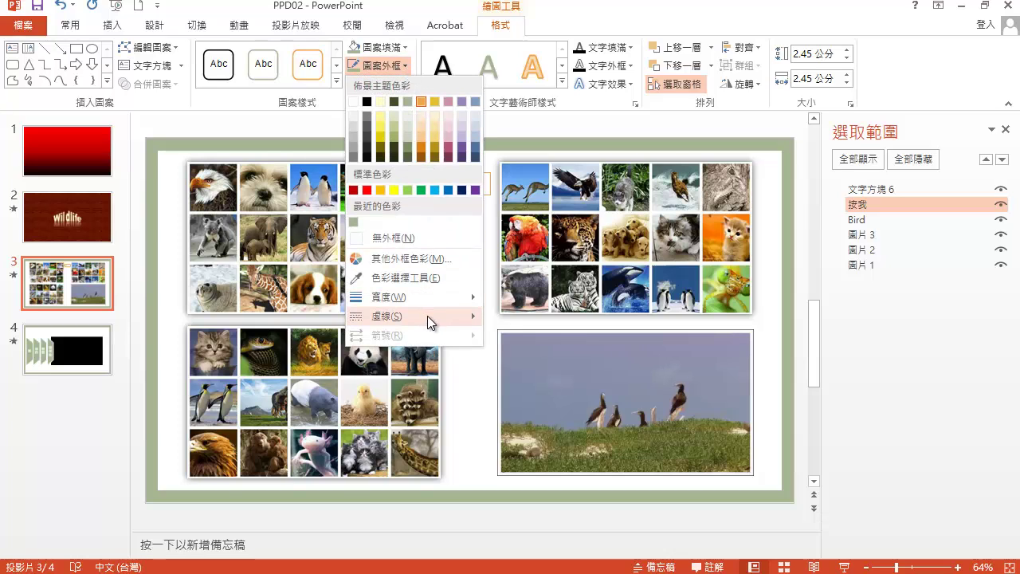
mouse_move(450, 317)
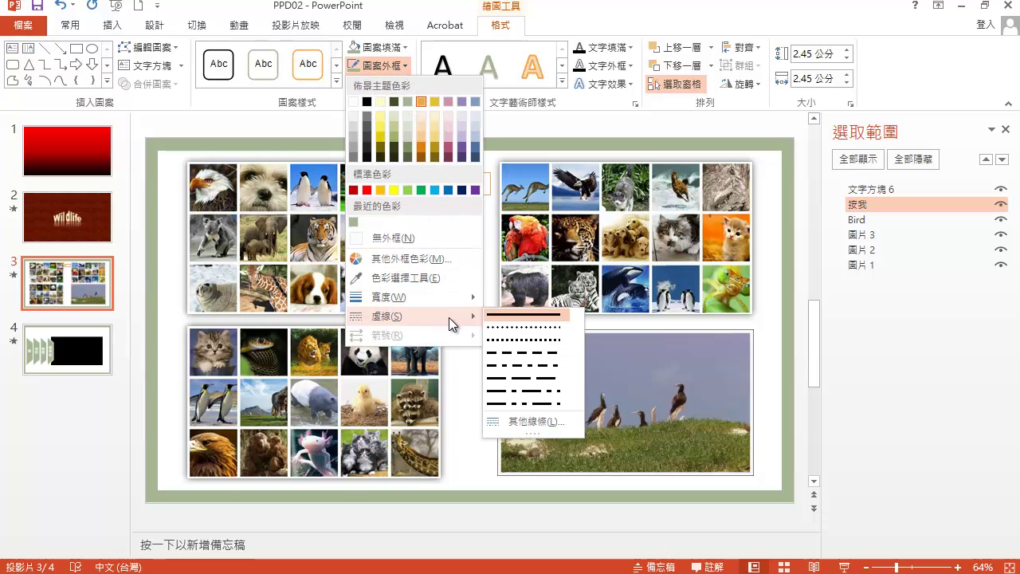
left_click(539, 357)
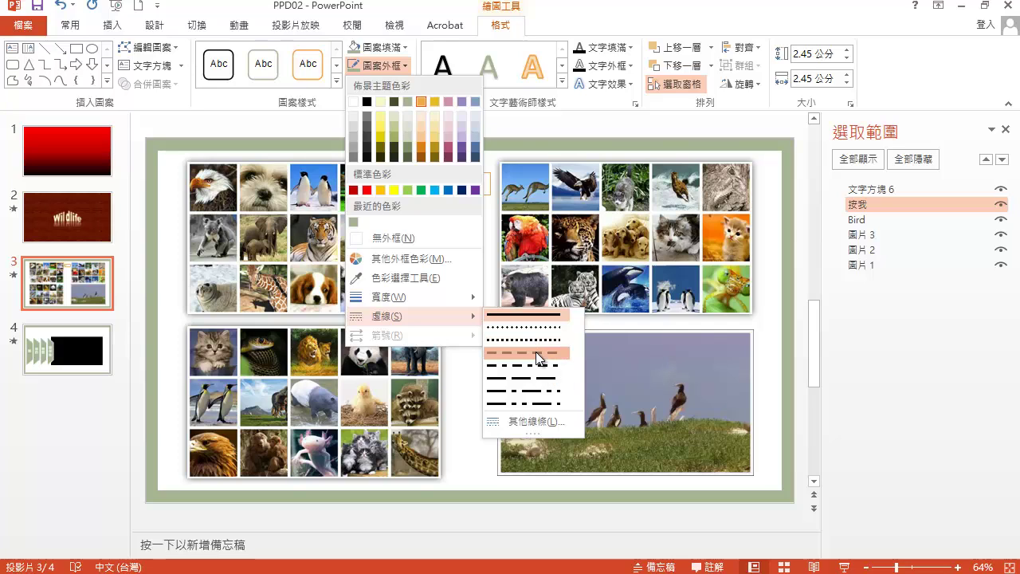
left_click(539, 357)
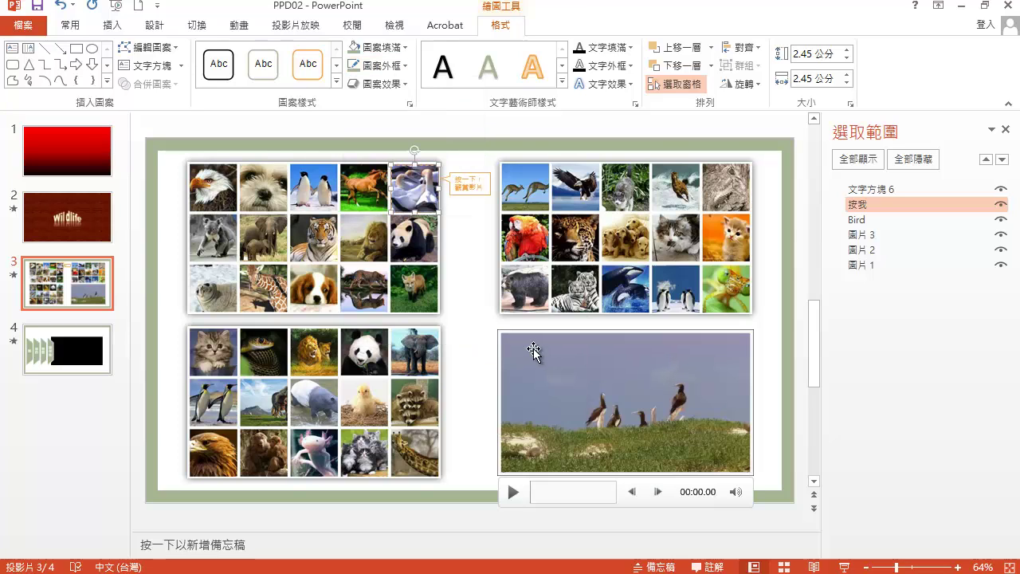
Select the Bird video and turn on Loop until Stopped (循環播放，直到停止)
left_click(882, 219)
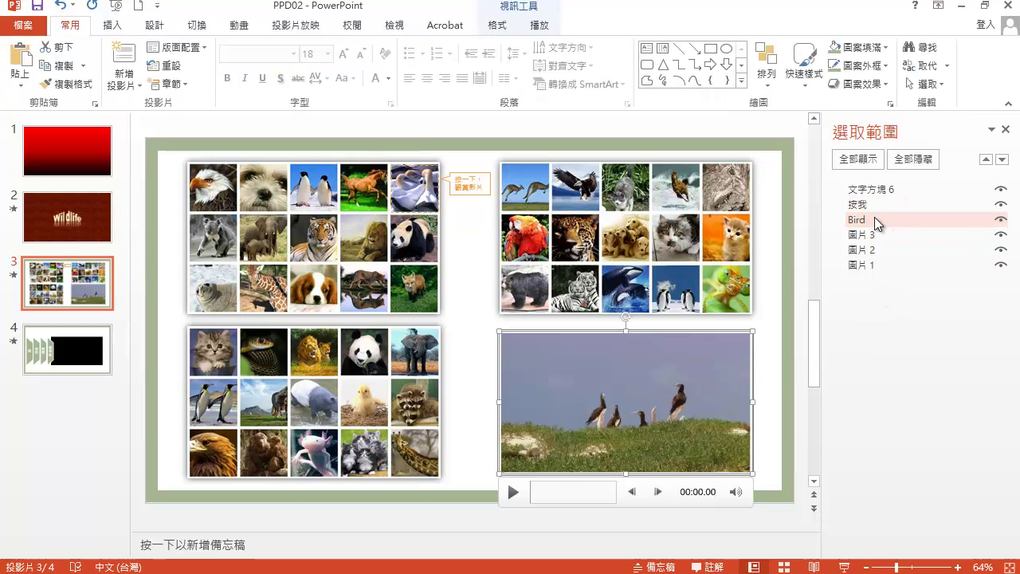
left_click(547, 29)
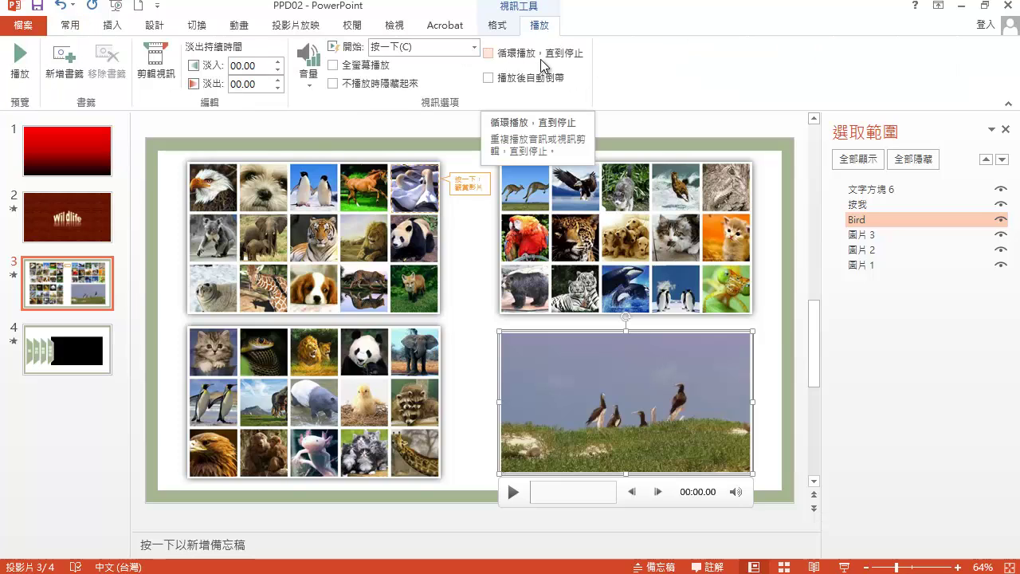
left_click(488, 53)
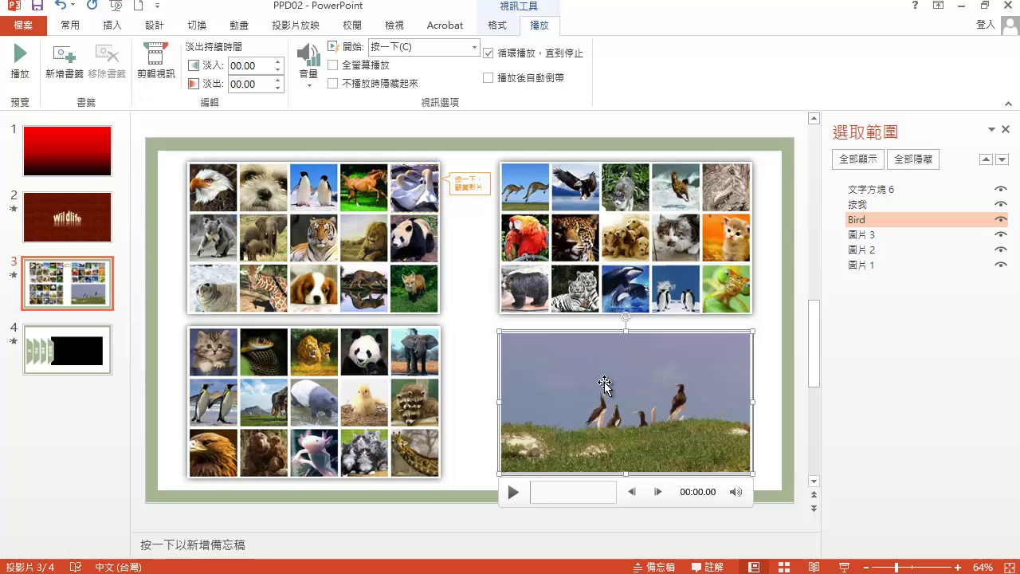
Set the Bird video animation's trigger to On Click of 按我
left_click(243, 28)
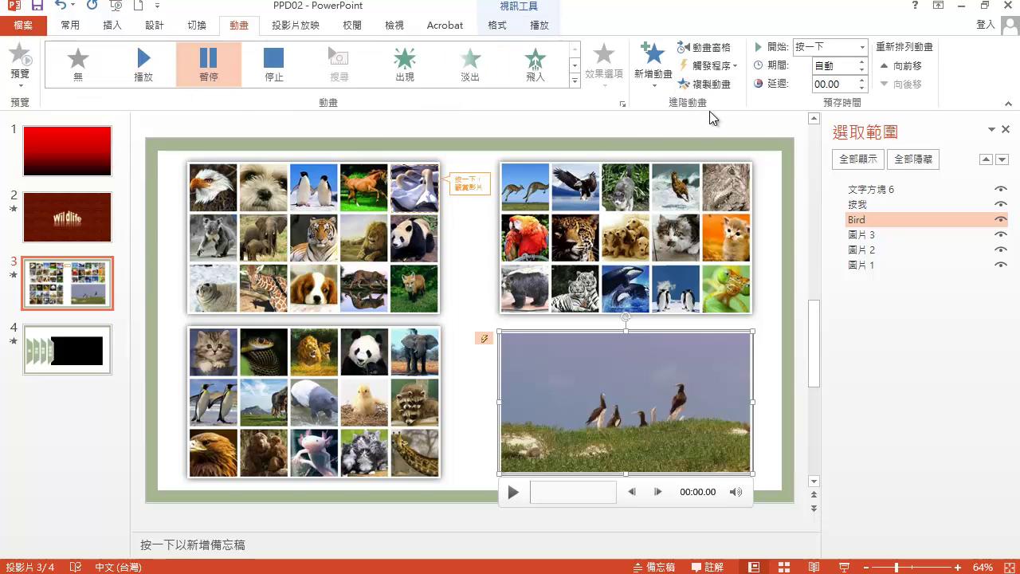
left_click(736, 65)
mouse_move(746, 87)
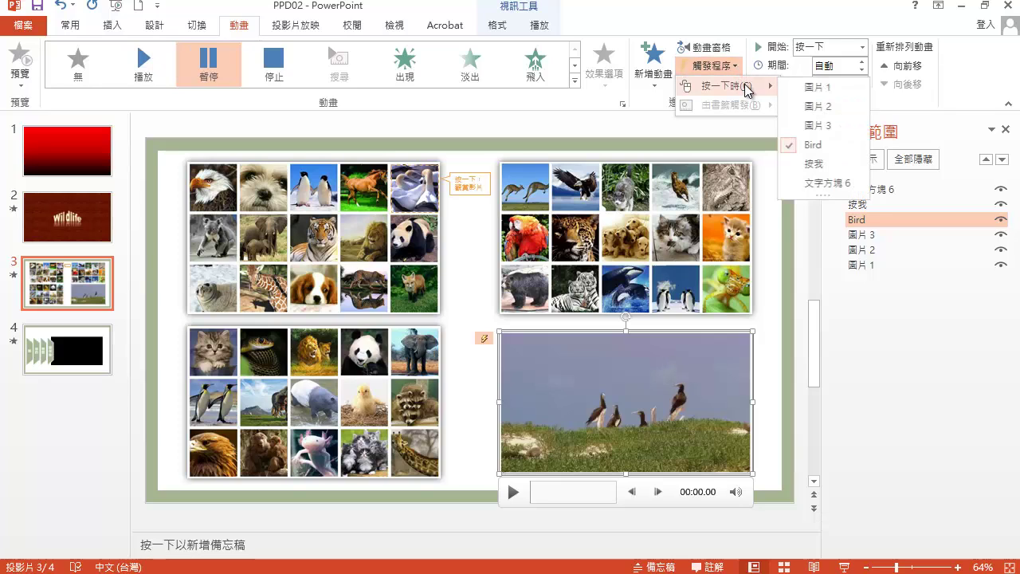
left_click(832, 165)
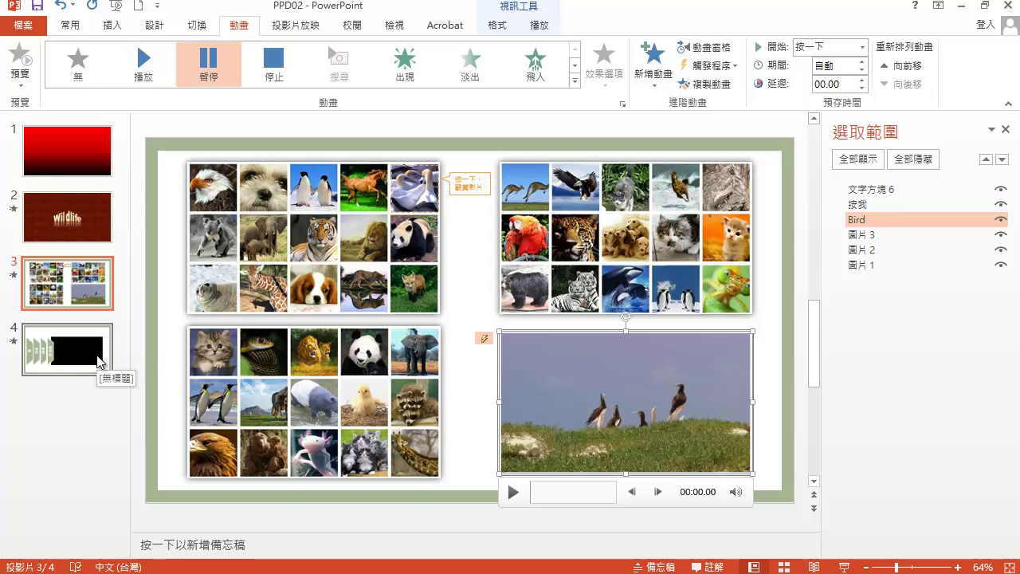
Select slide 4's animal_movie video and apply the 監視器, 陰影 video style
left_click(100, 360)
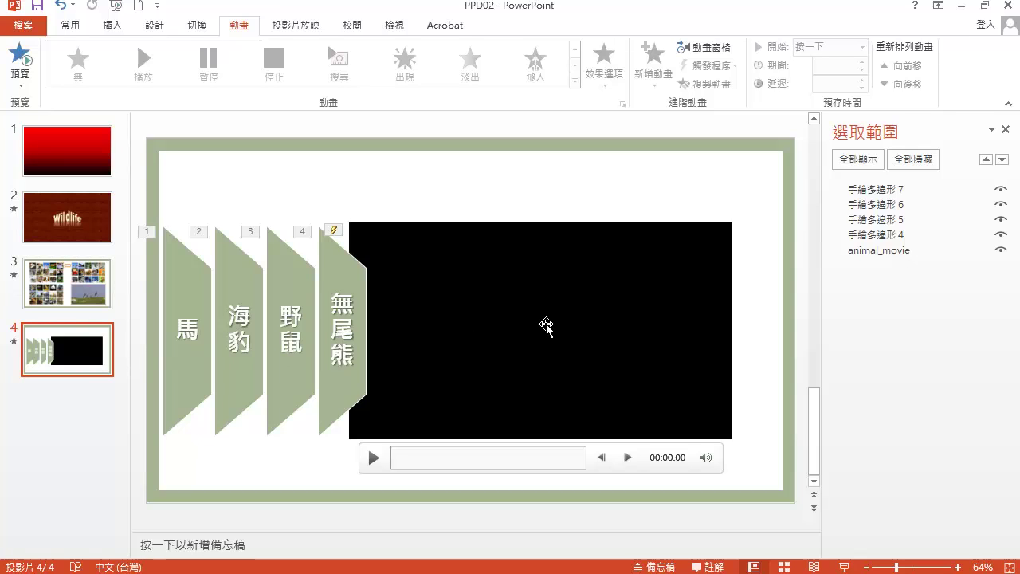
left_click(546, 324)
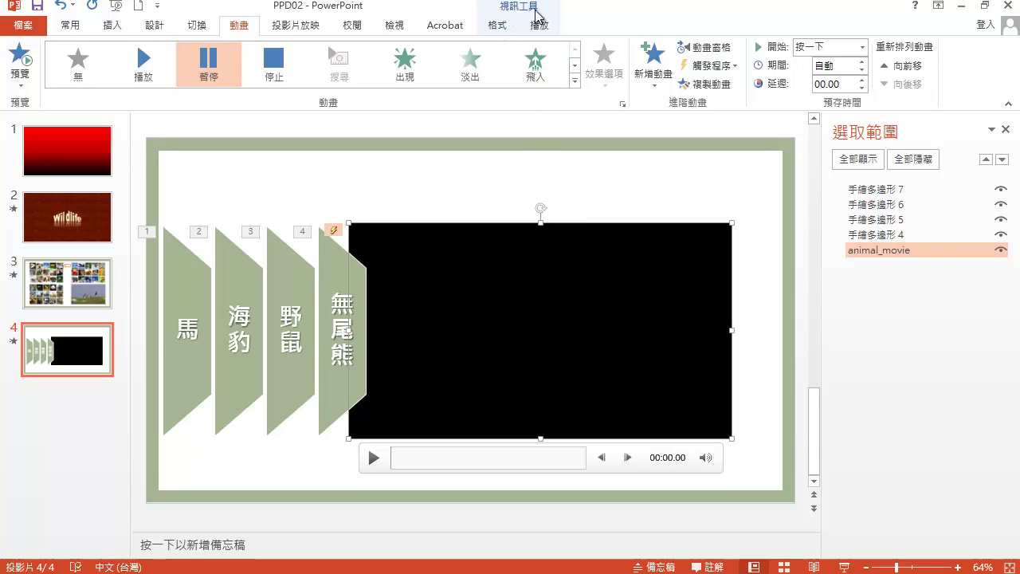
left_click(503, 30)
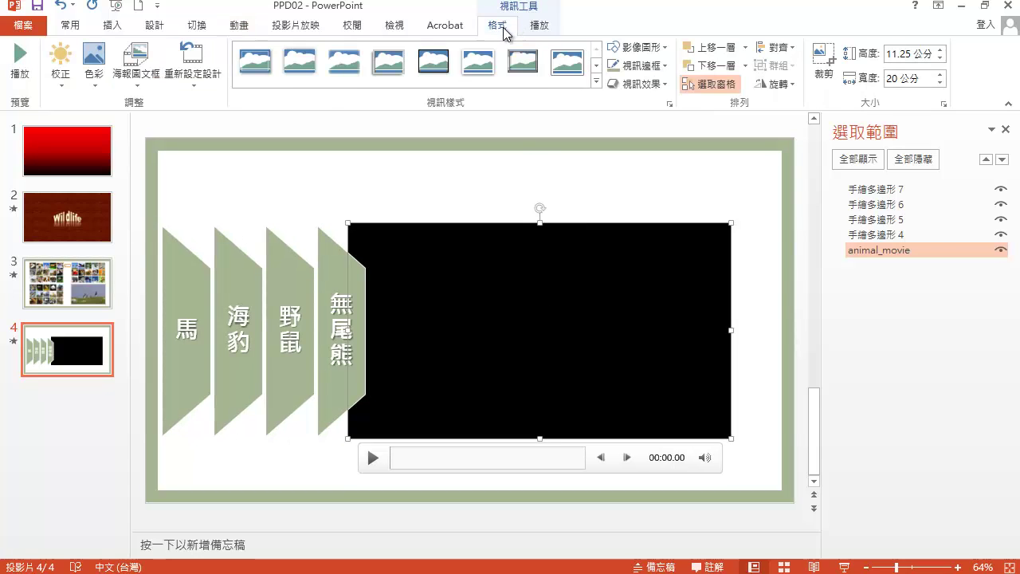
left_click(596, 80)
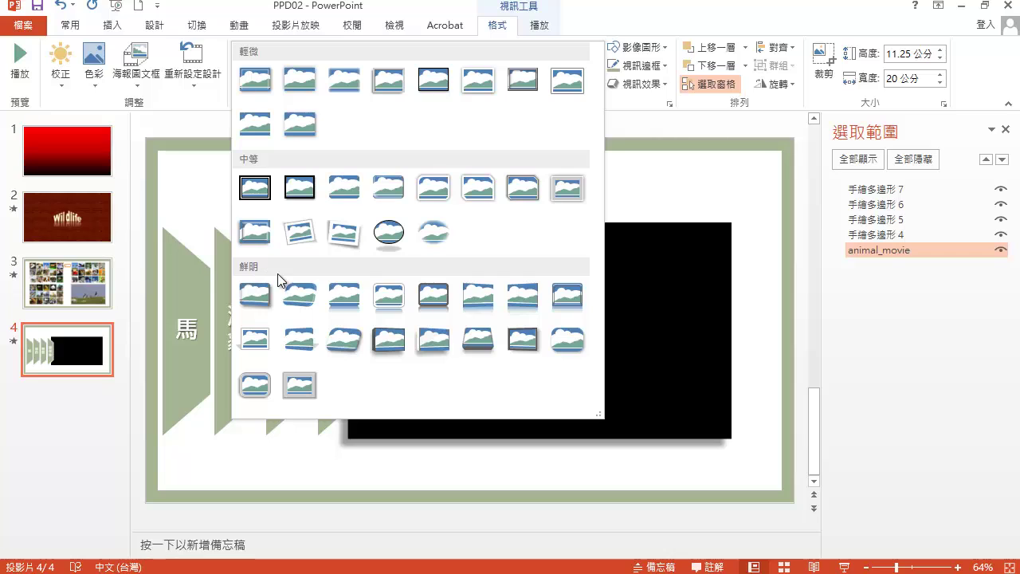
left_click(517, 339)
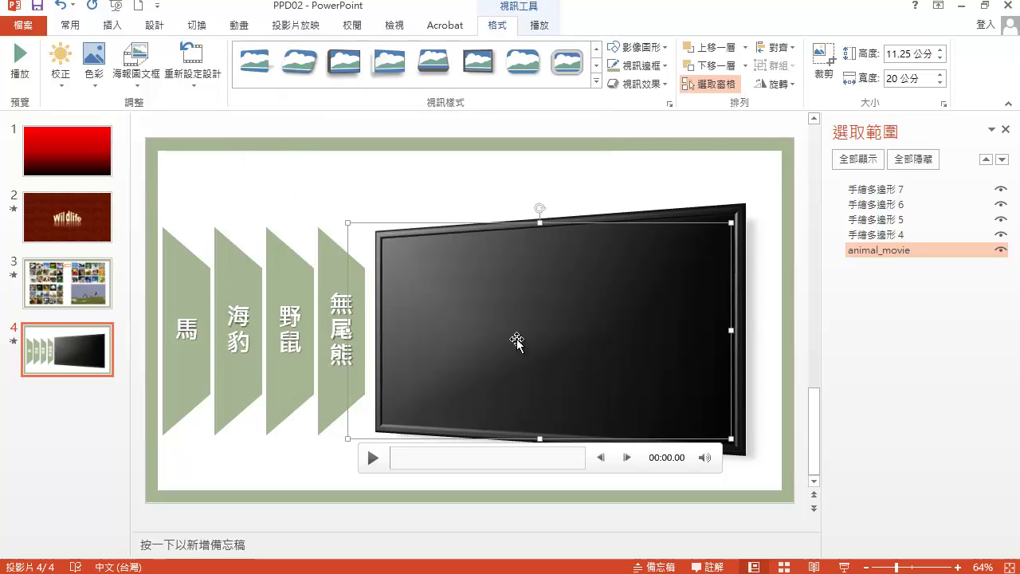
Bookmark the animal_movie clip at 00:00 and at 00:02
left_click(540, 26)
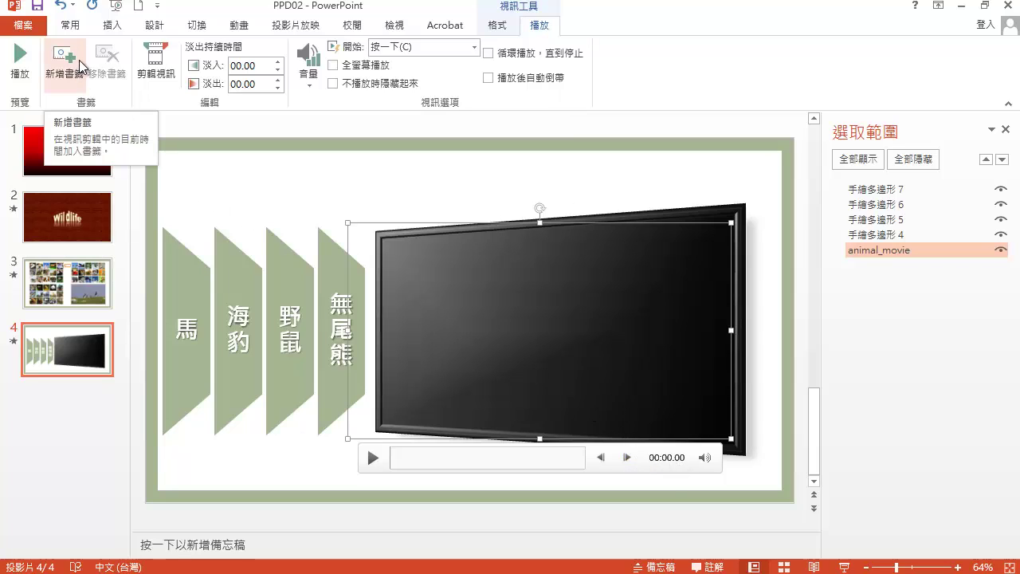
left_click(80, 66)
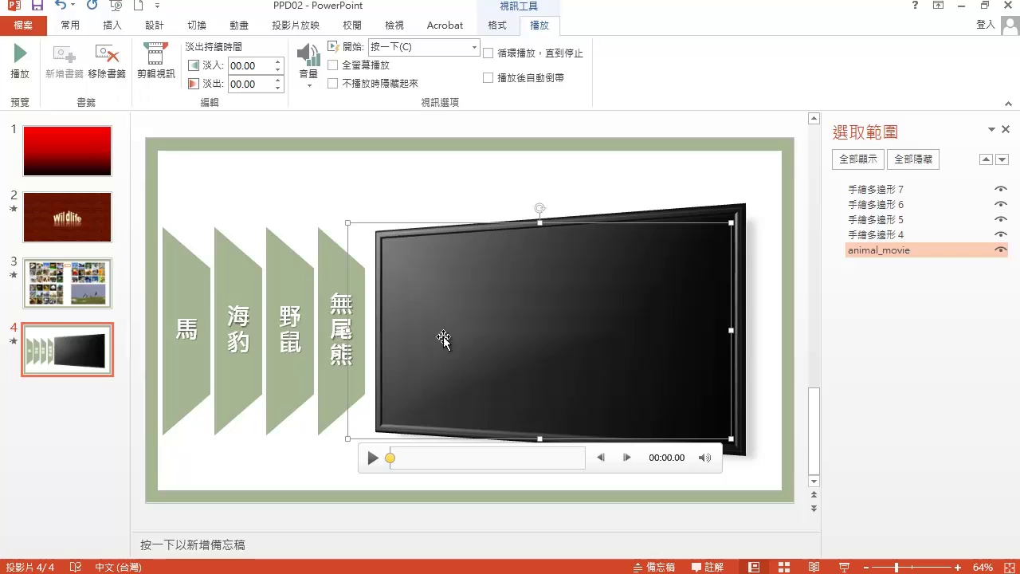
left_click(628, 460)
left_click(629, 460)
left_click(629, 459)
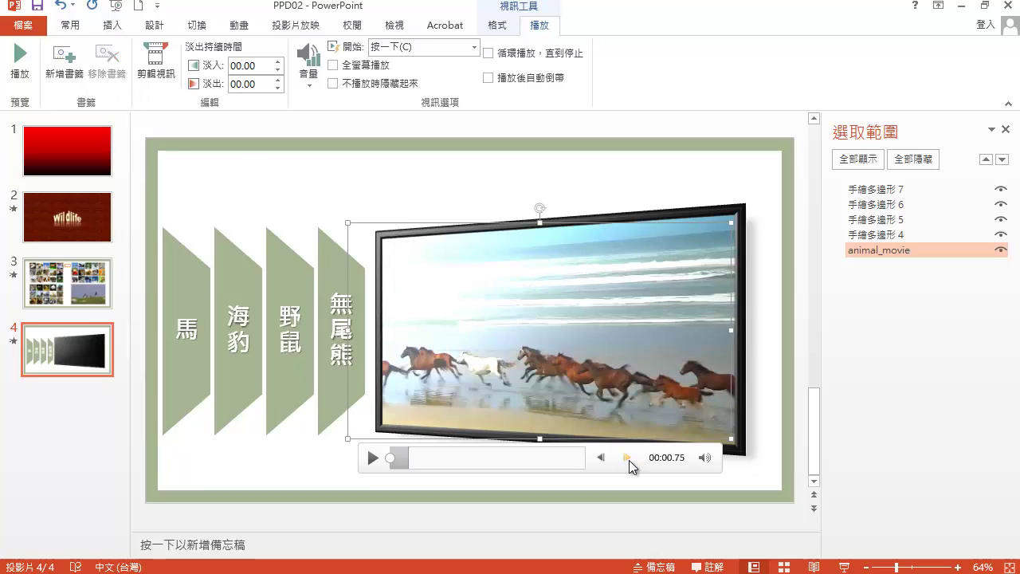
left_click(629, 460)
left_click(629, 459)
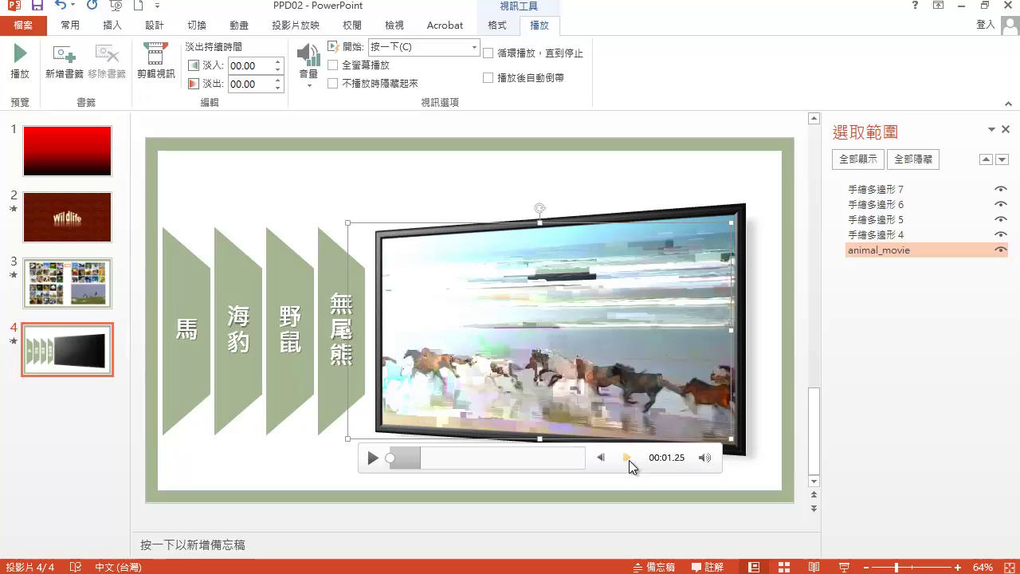
left_click(629, 460)
left_click(629, 460)
left_click(629, 460)
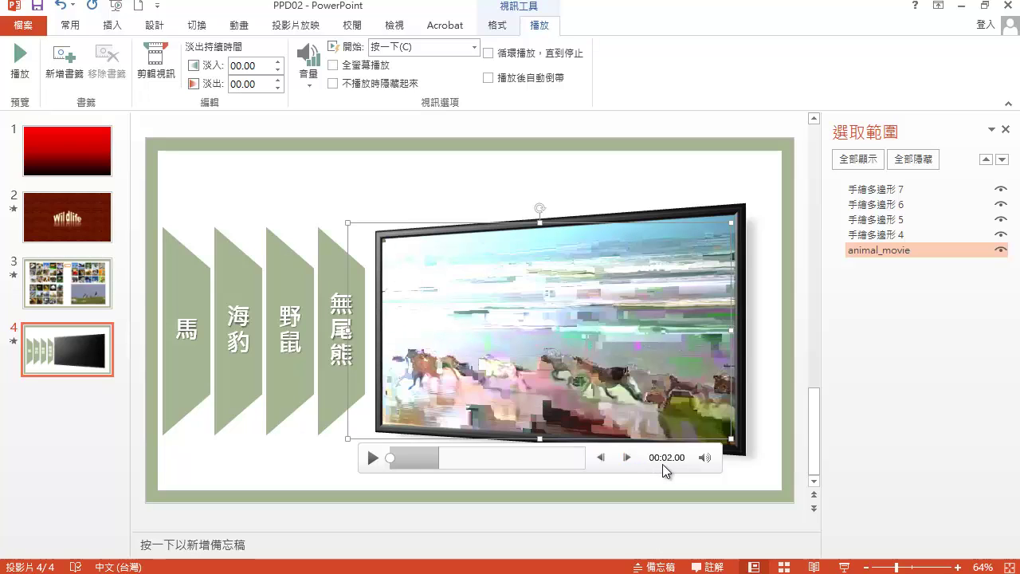
left_click(76, 73)
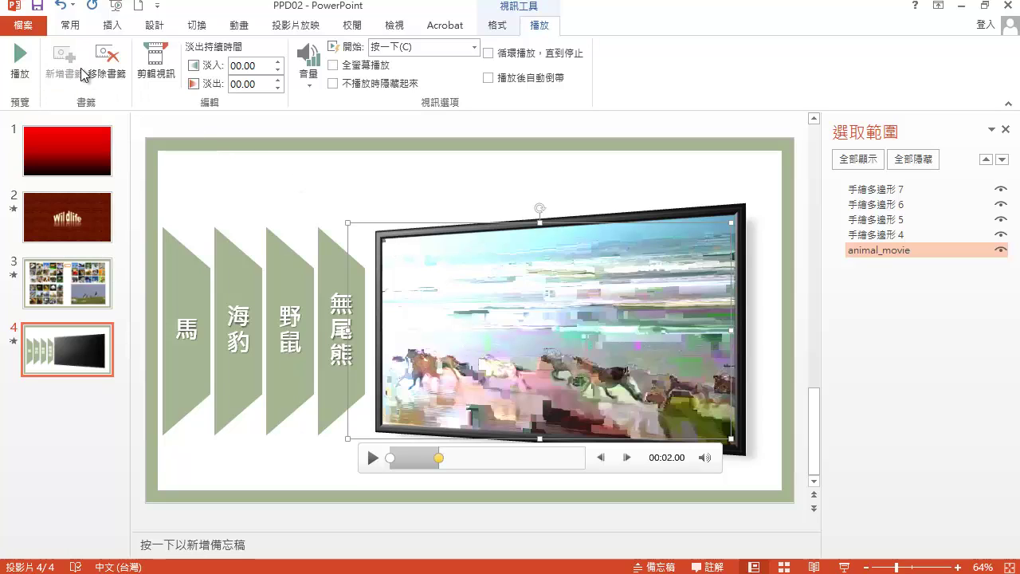
Add further bookmarks to the clip at 00:04 and 00:06
left_click(627, 457)
left_click(627, 456)
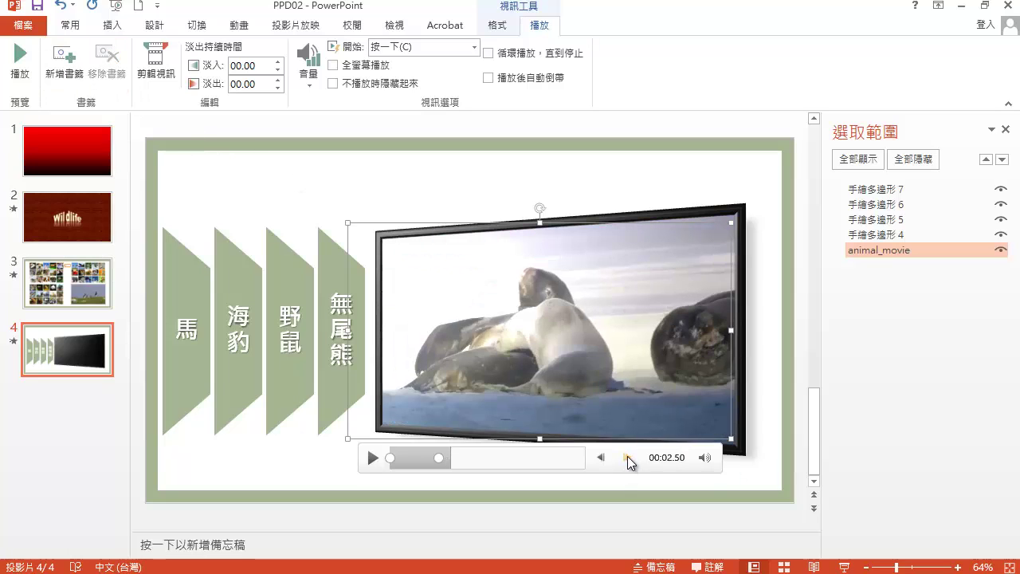
left_click(627, 456)
left_click(627, 456)
left_click(627, 456)
left_click(627, 456)
left_click(628, 456)
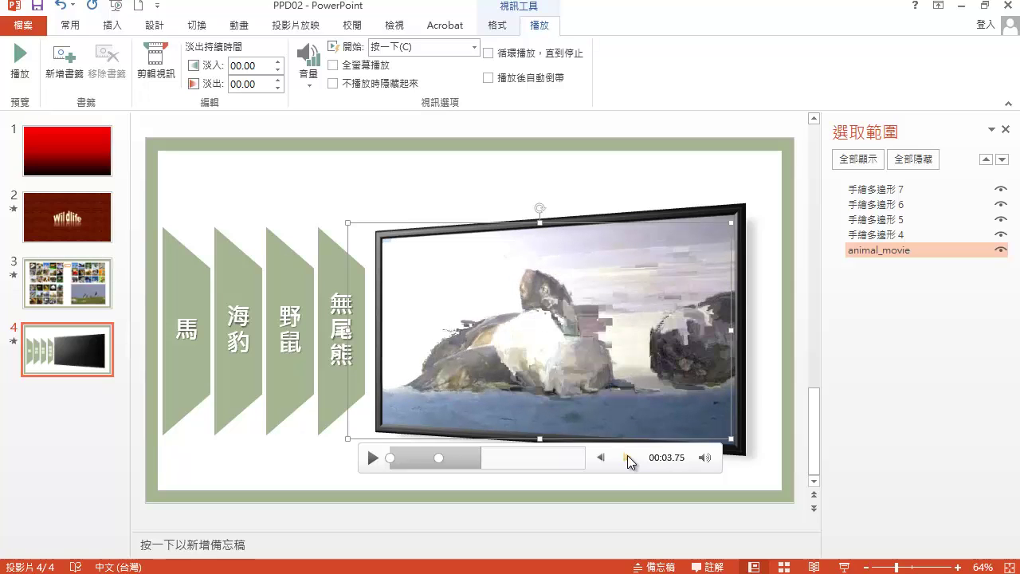
left_click(627, 455)
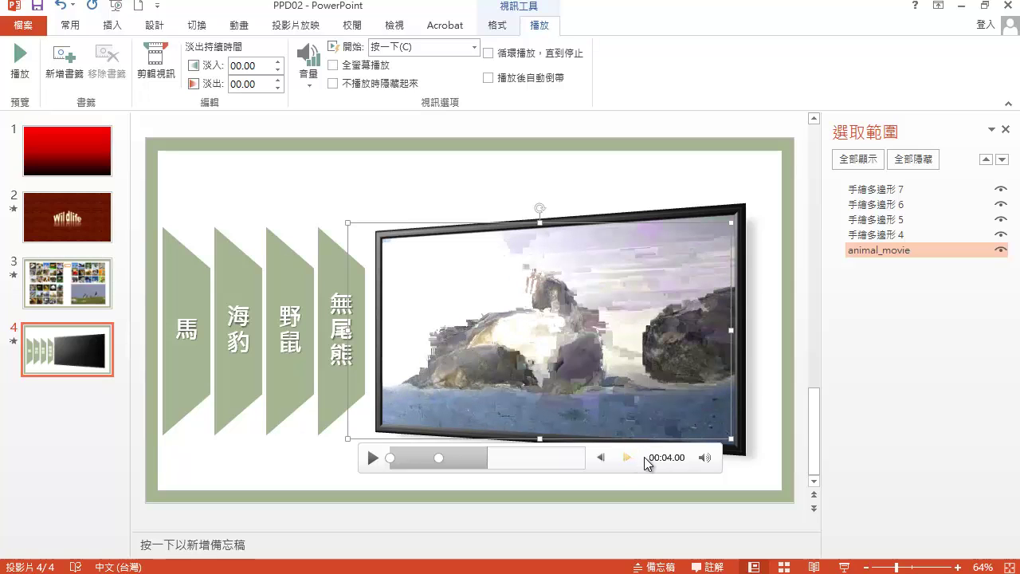
left_click(61, 53)
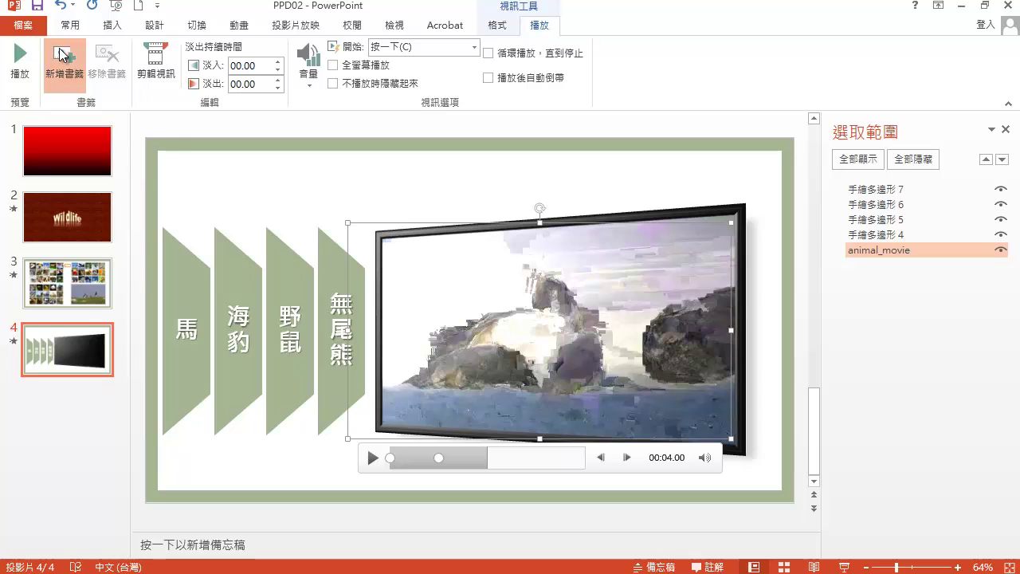
left_click(628, 457)
left_click(628, 456)
left_click(628, 457)
left_click(628, 457)
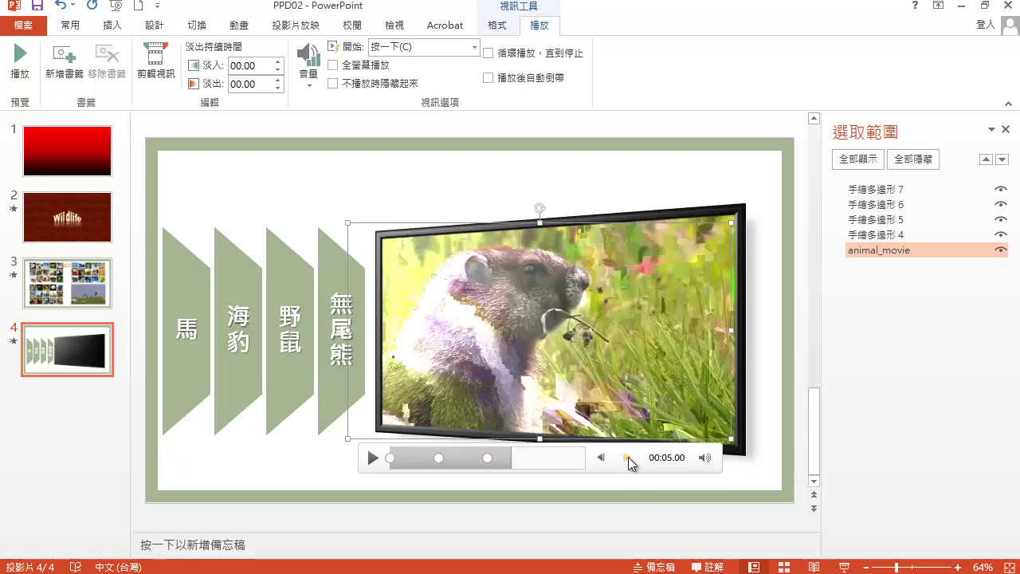
left_click(629, 457)
left_click(628, 457)
left_click(628, 456)
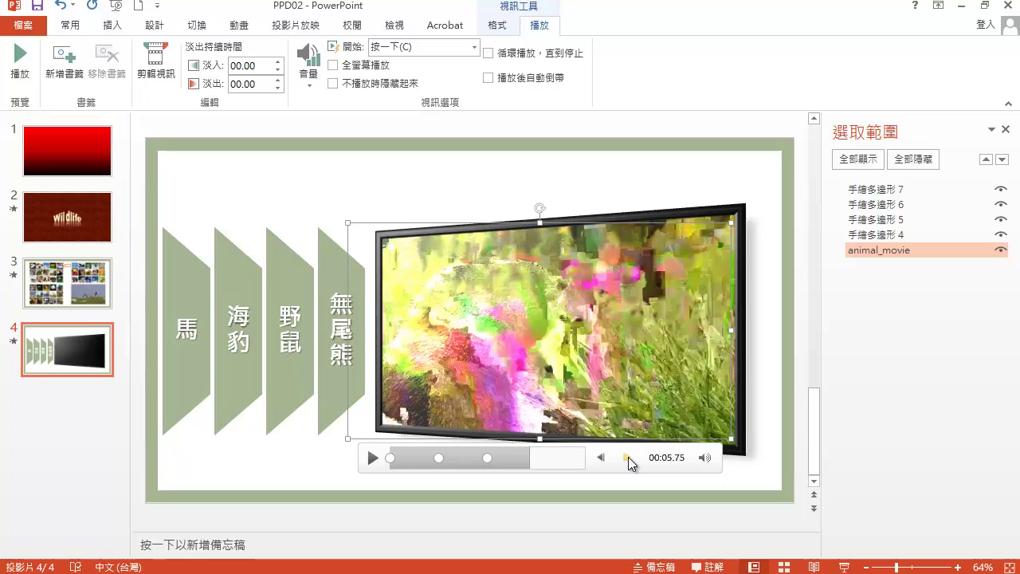
left_click(628, 456)
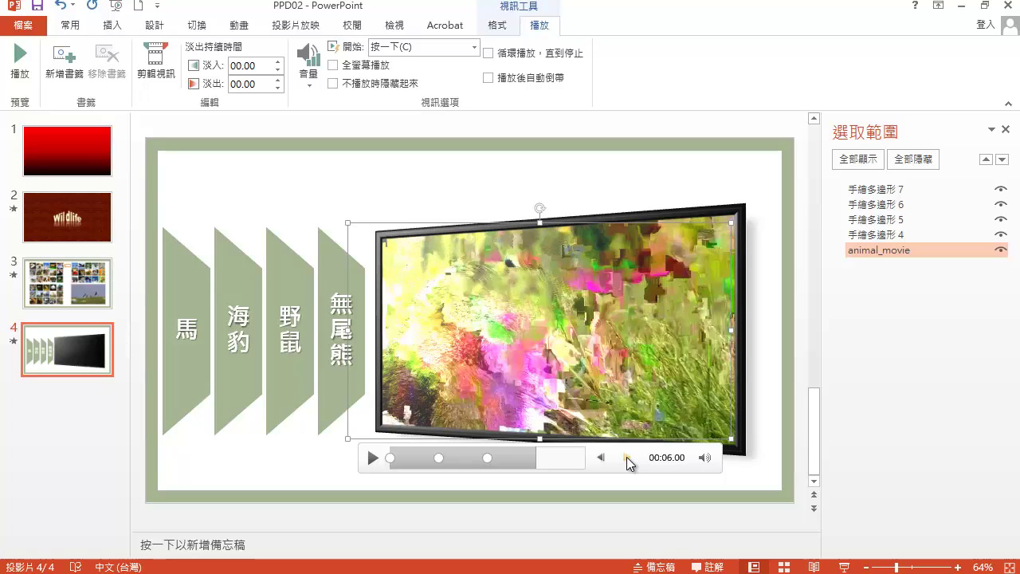
left_click(68, 78)
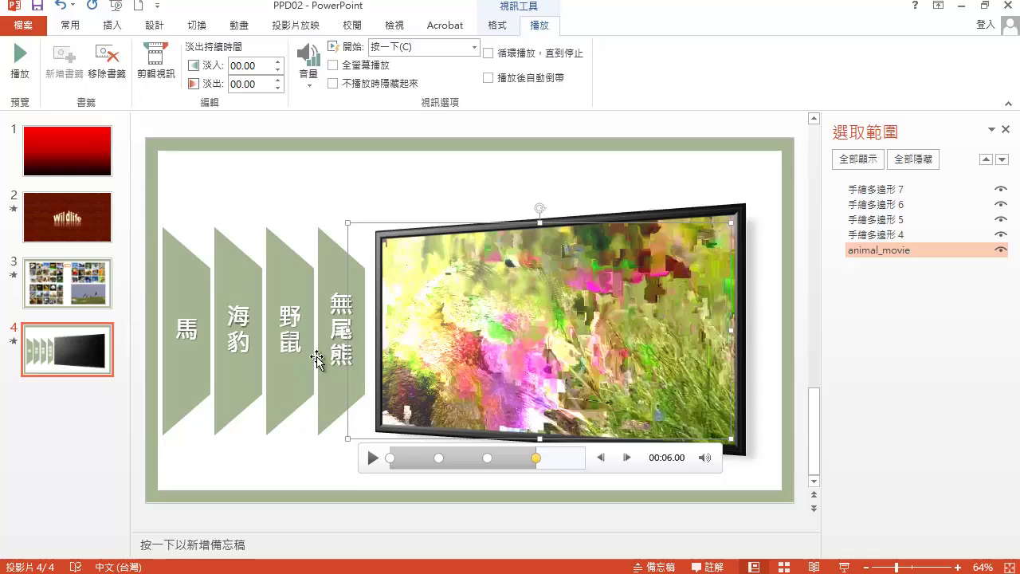
left_click(194, 333)
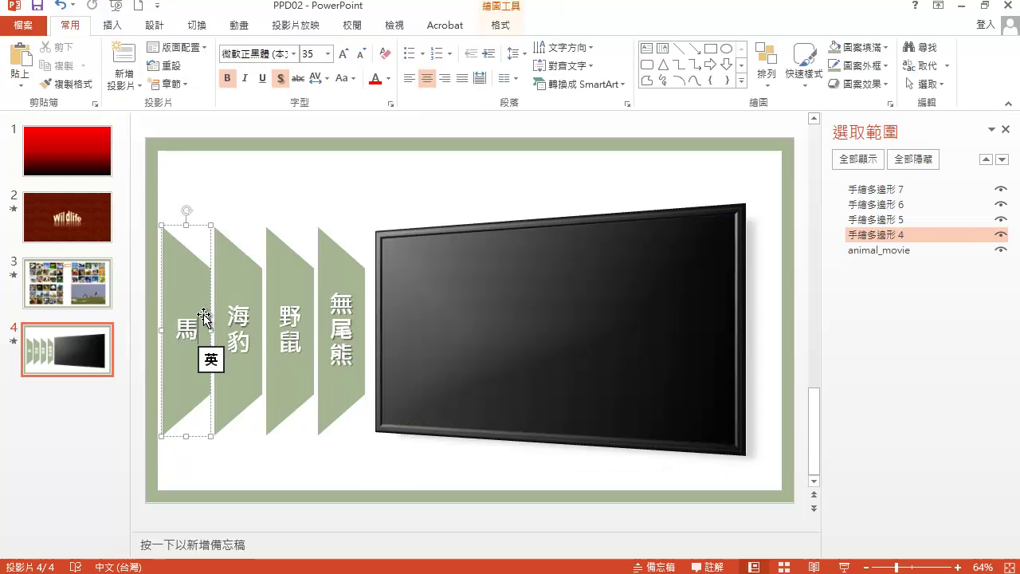
Trigger the 馬 shape's animation on bookmark 1 and the 海豹 shape's on bookmark 2
left_click(240, 29)
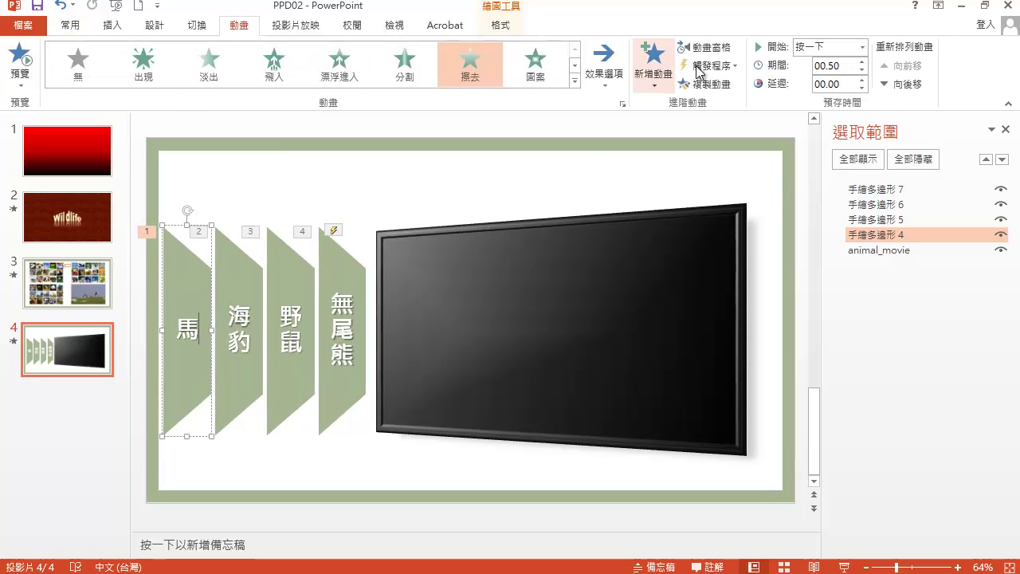
left_click(735, 68)
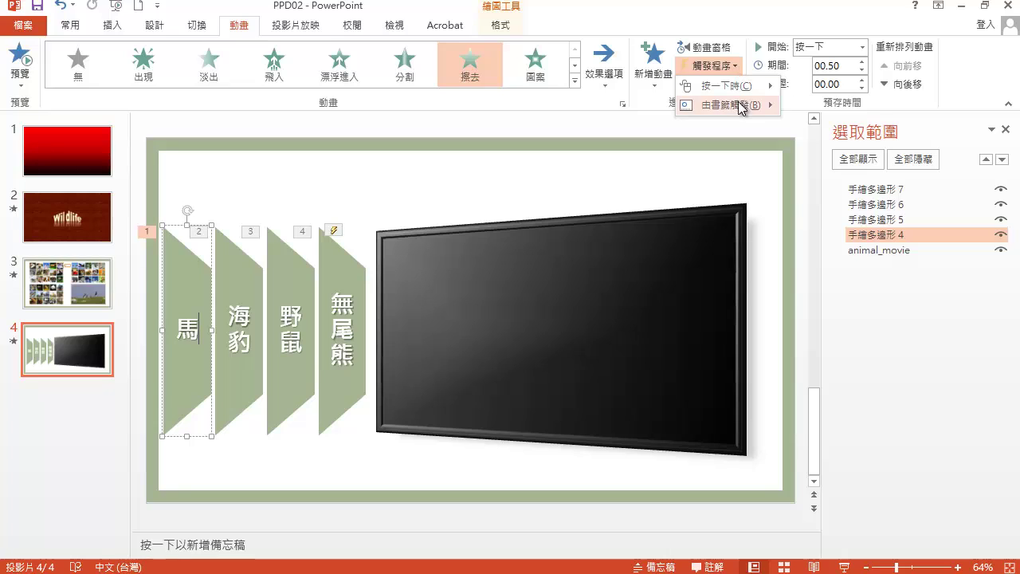
mouse_move(728, 107)
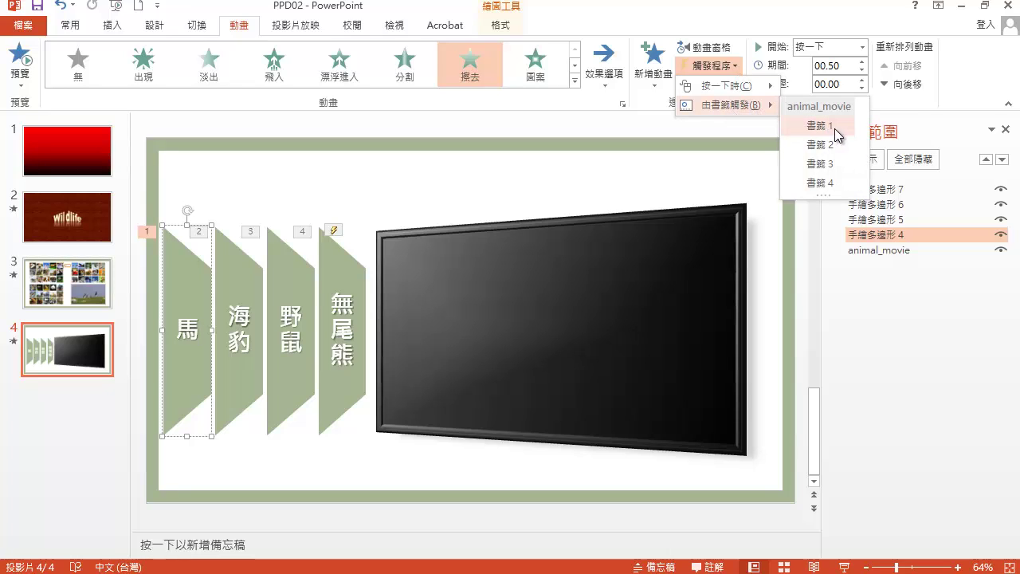
left_click(836, 129)
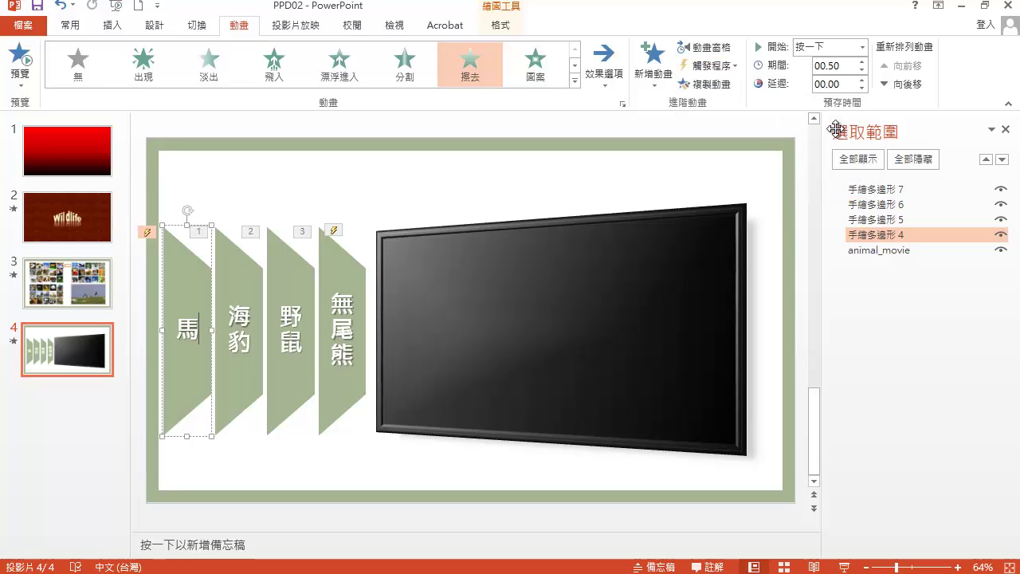
left_click(247, 282)
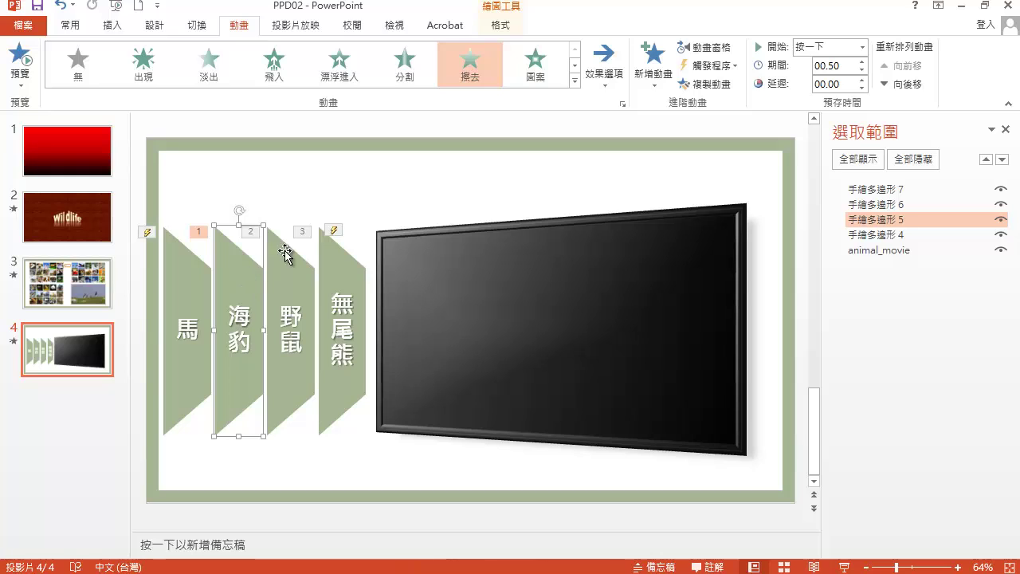
left_click(736, 66)
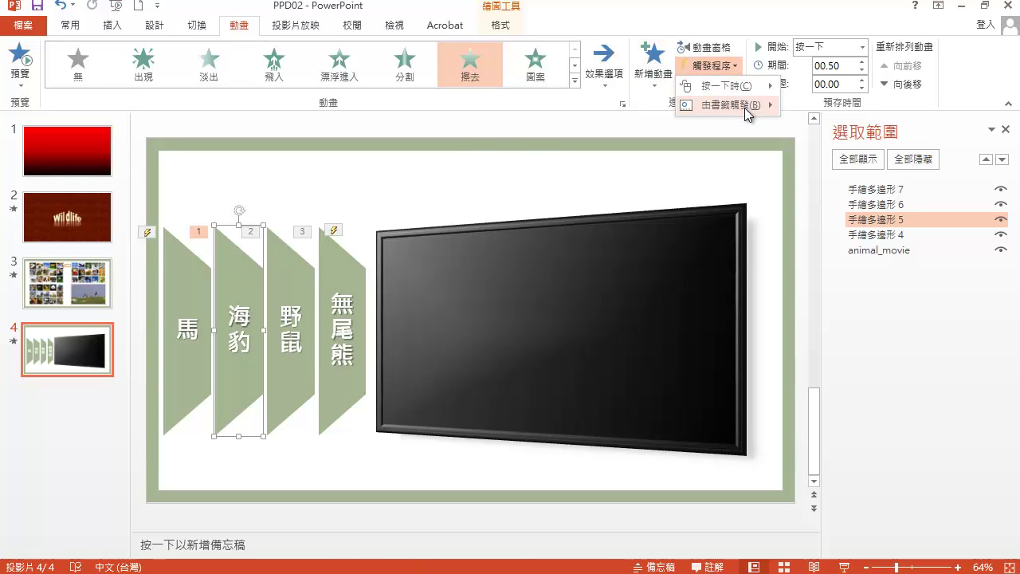
mouse_move(759, 106)
left_click(821, 144)
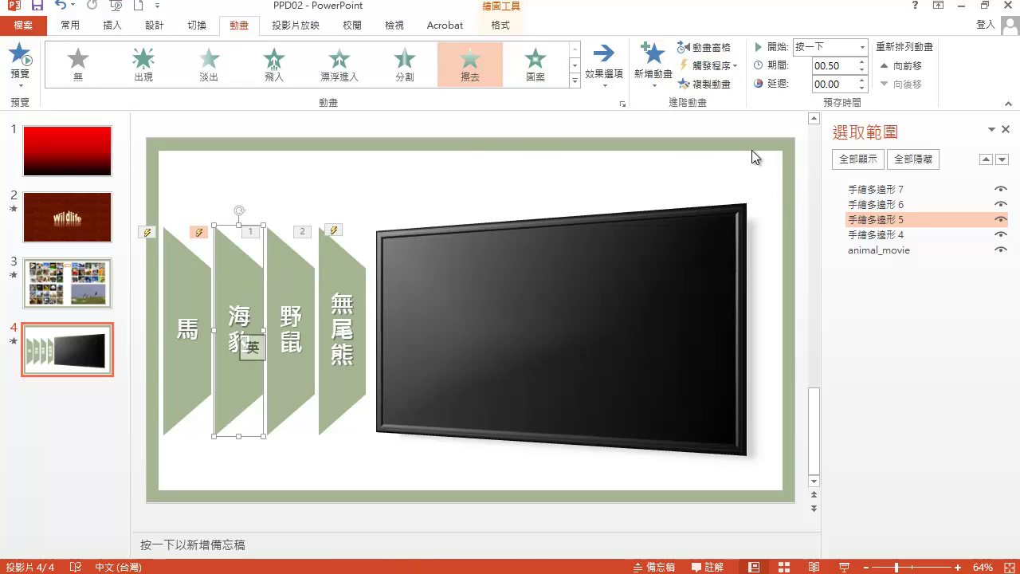
Trigger 野鼠 on bookmark 3 and 無尾熊 on bookmark 4, then go to slide 1
left_click(296, 287)
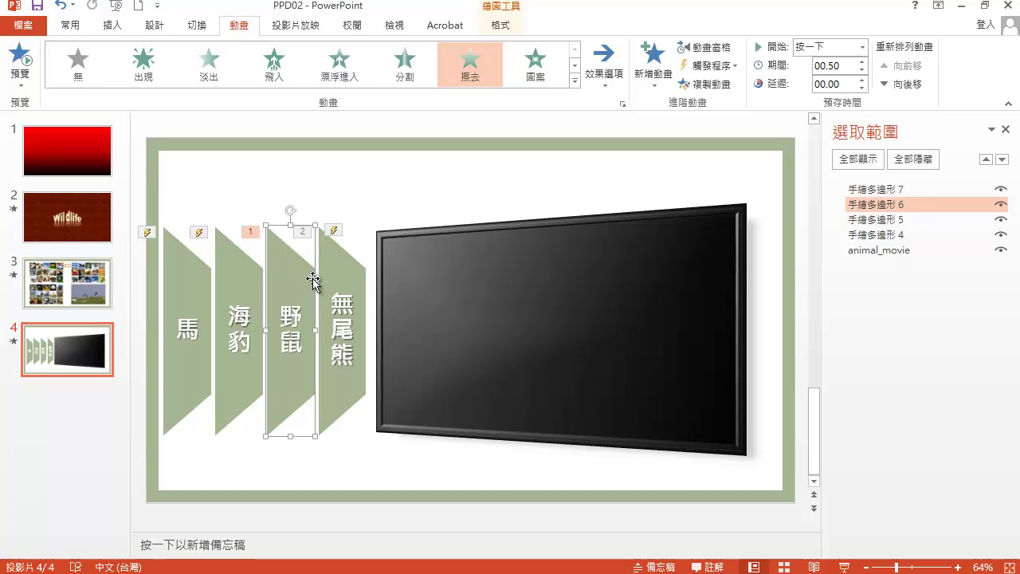
left_click(734, 66)
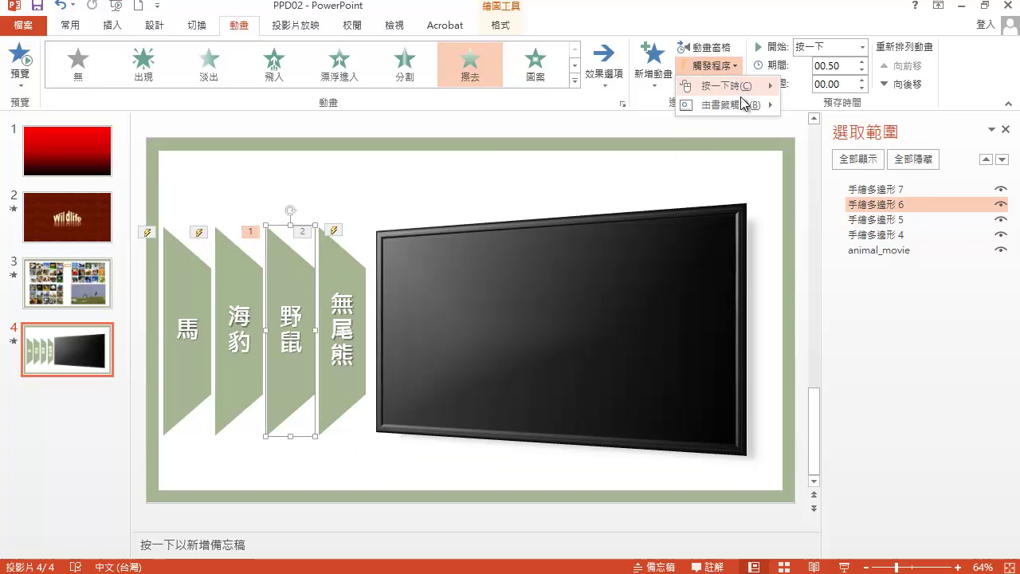
mouse_move(740, 103)
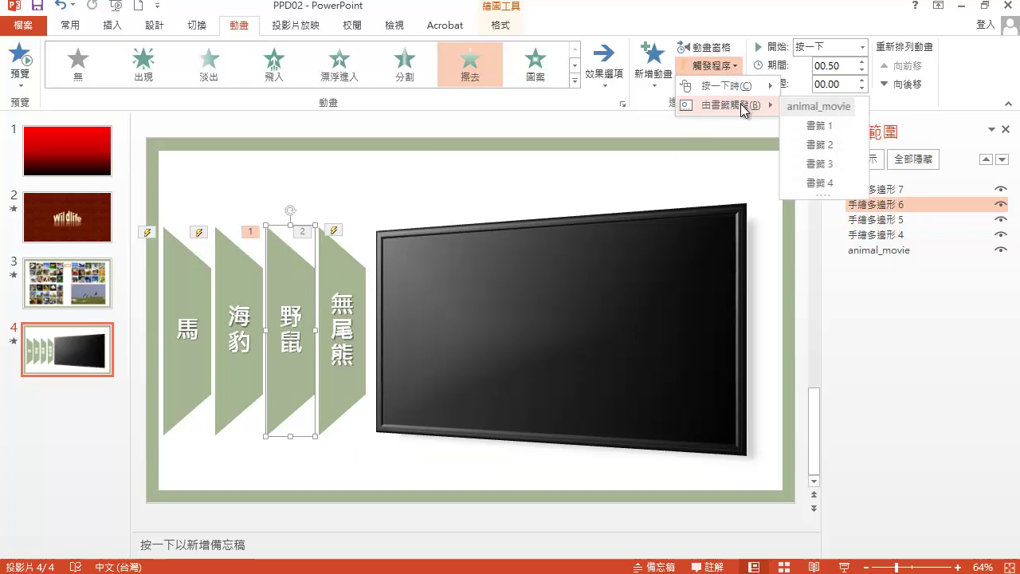
left_click(839, 163)
mouse_move(439, 277)
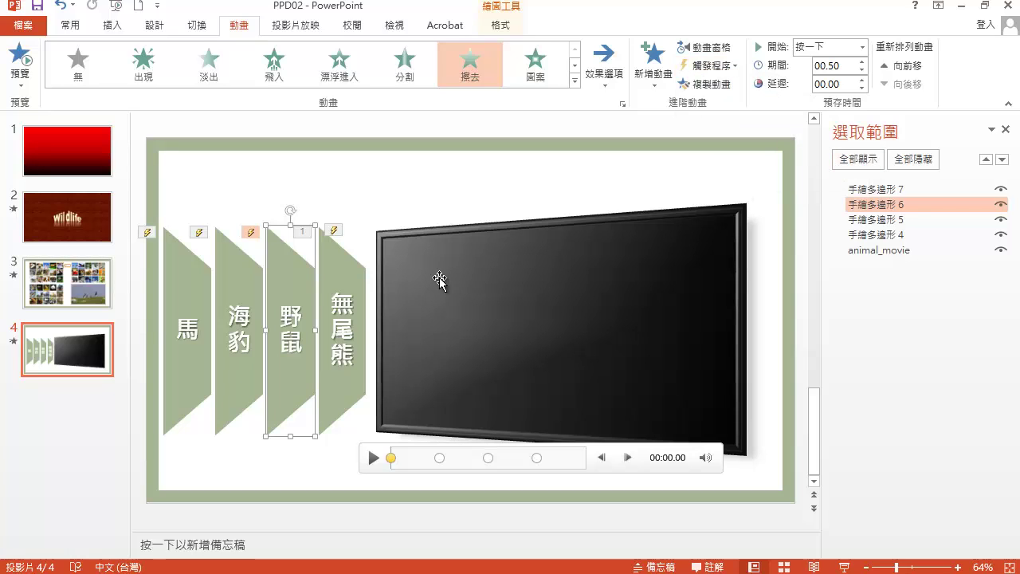
left_click(357, 281)
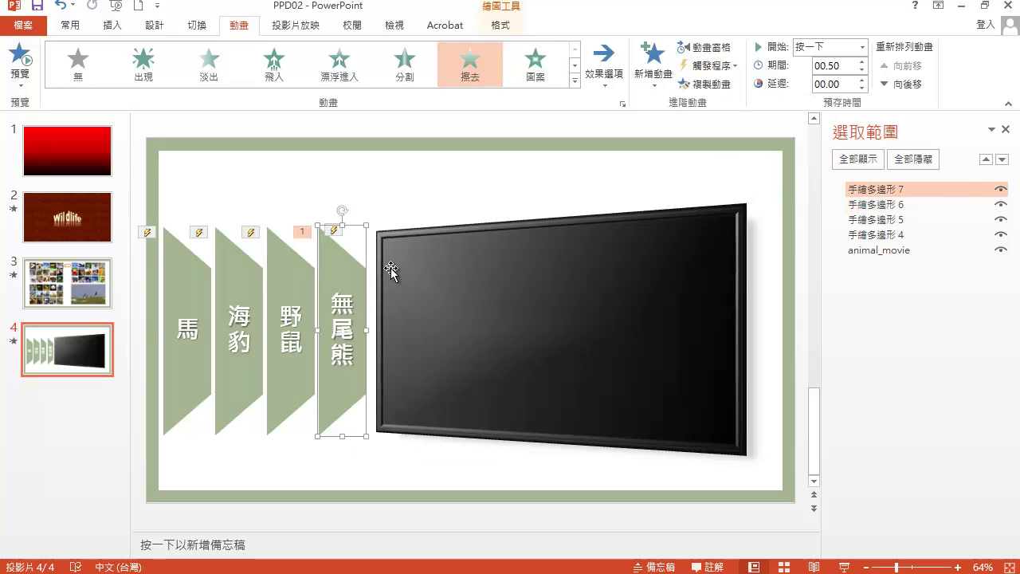
left_click(734, 64)
mouse_move(740, 106)
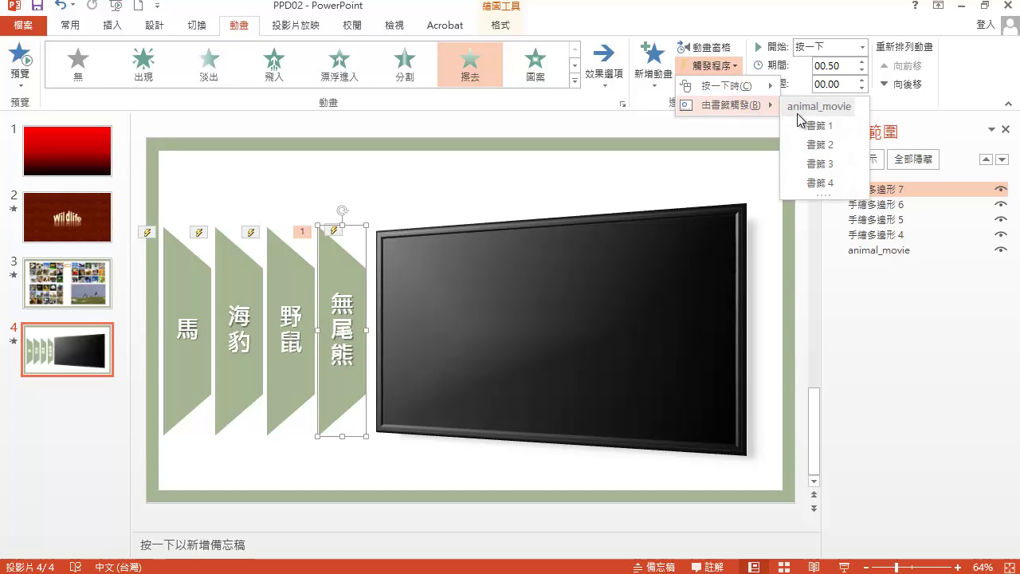
left_click(844, 183)
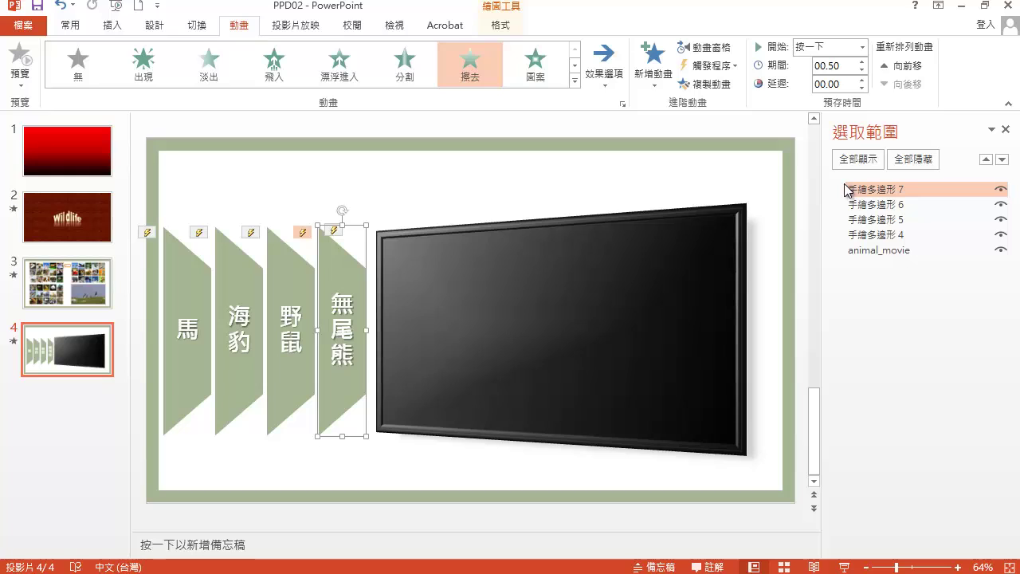
left_click(85, 150)
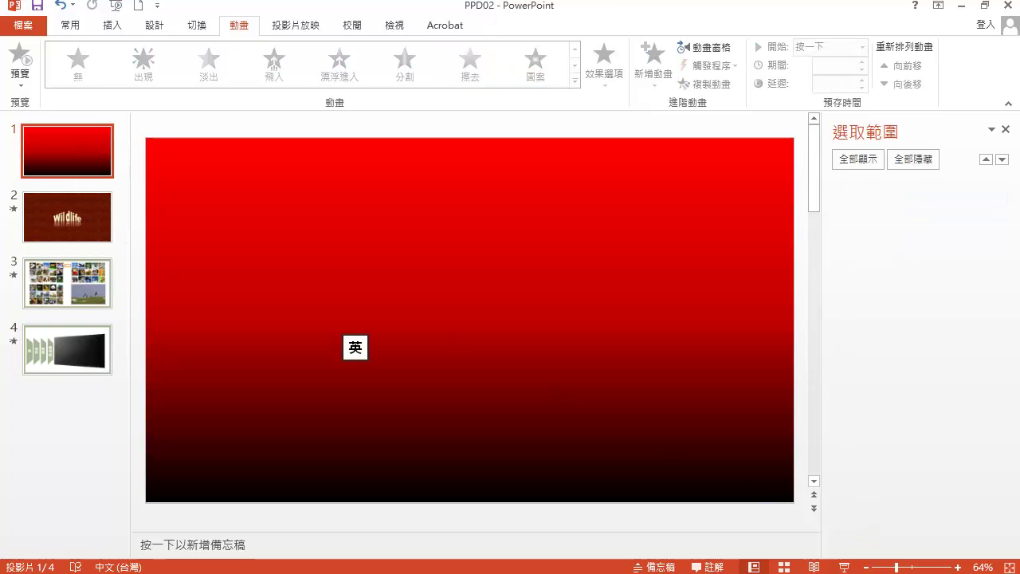
Run the slide show, play animal_movie on slide 4 and jump to the seal bookmark, then exit
left_click(846, 567)
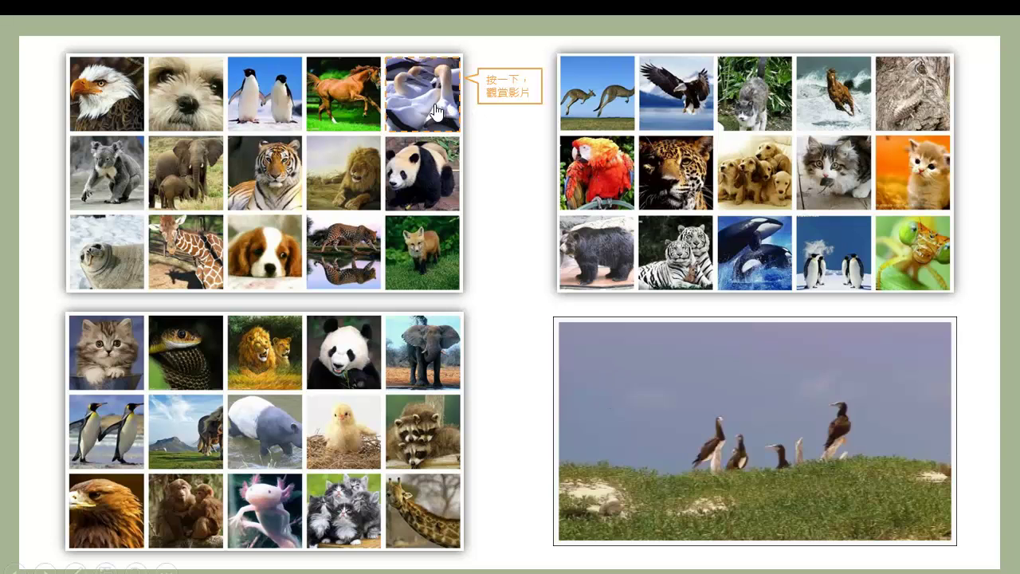
left_click(436, 111)
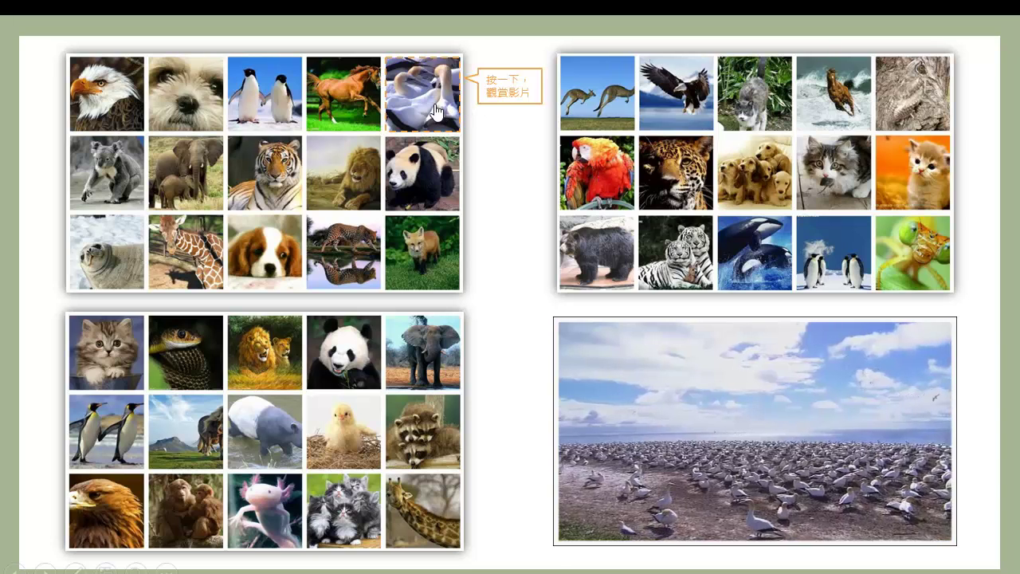
mouse_move(654, 376)
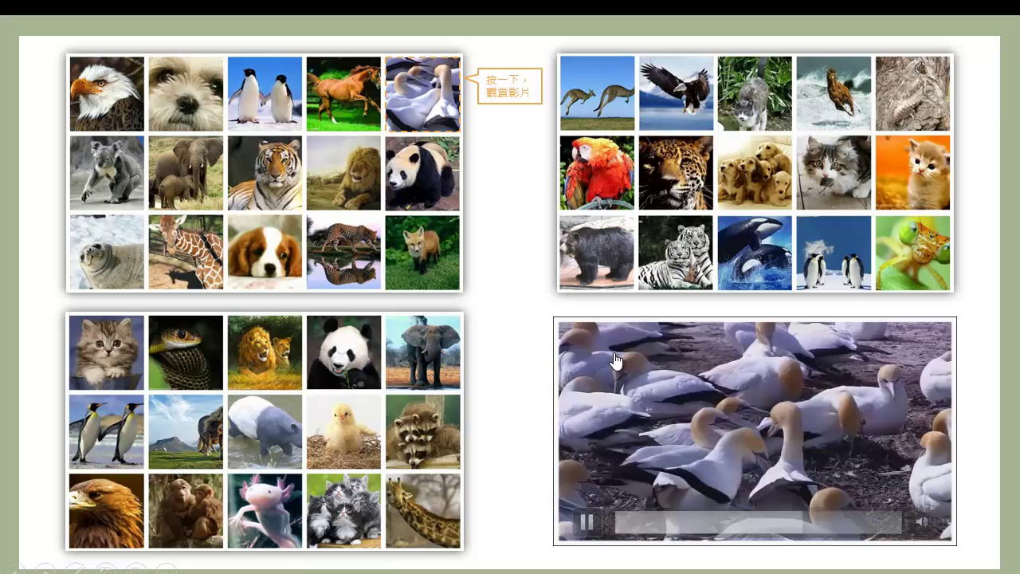
left_click(503, 291)
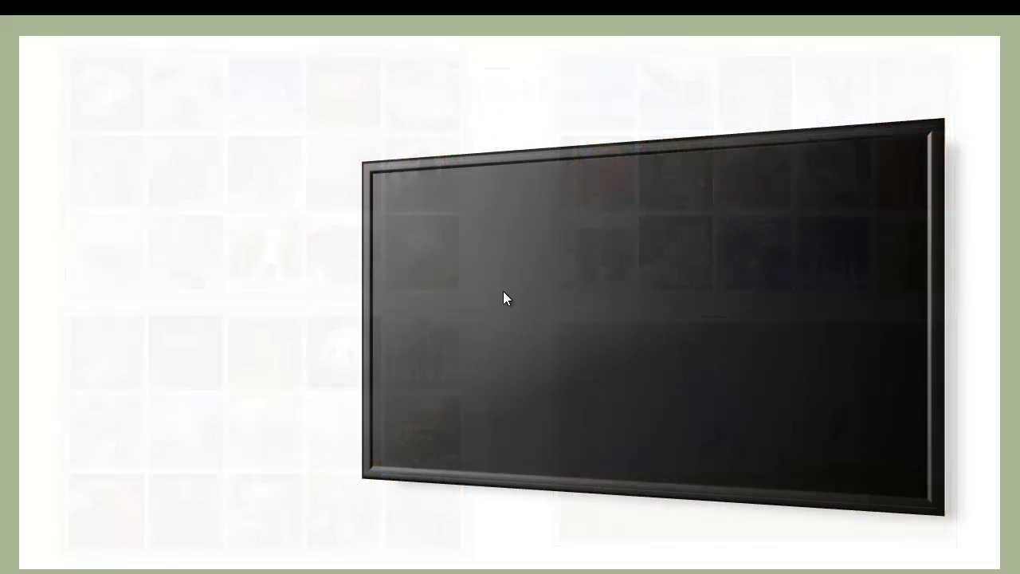
mouse_move(496, 335)
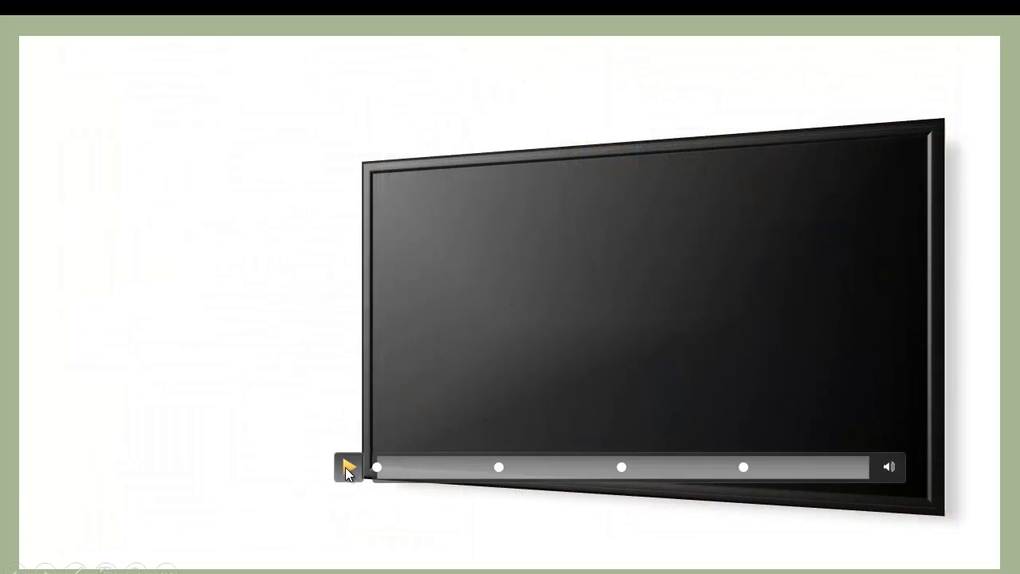
left_click(346, 467)
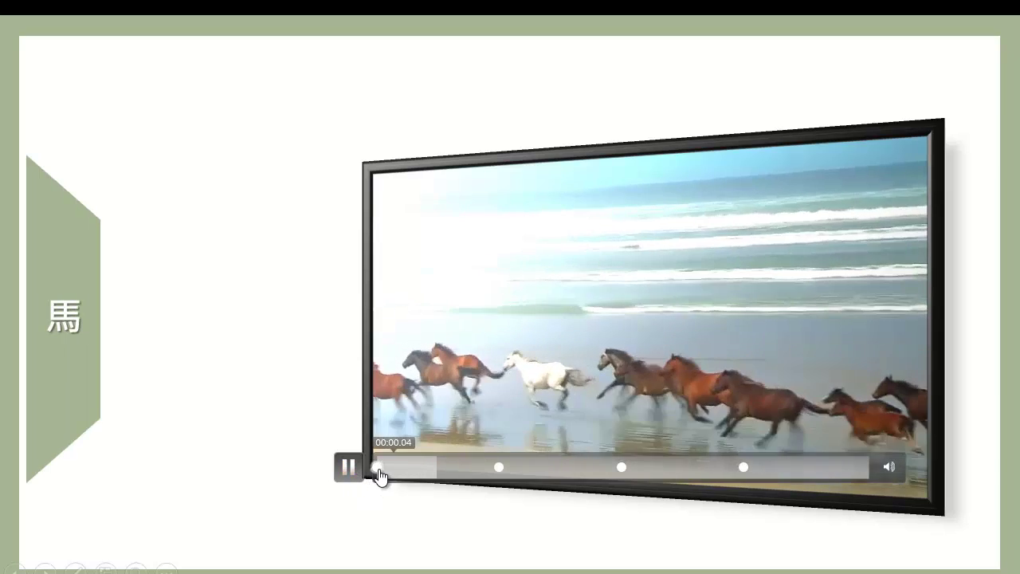
left_click(505, 472)
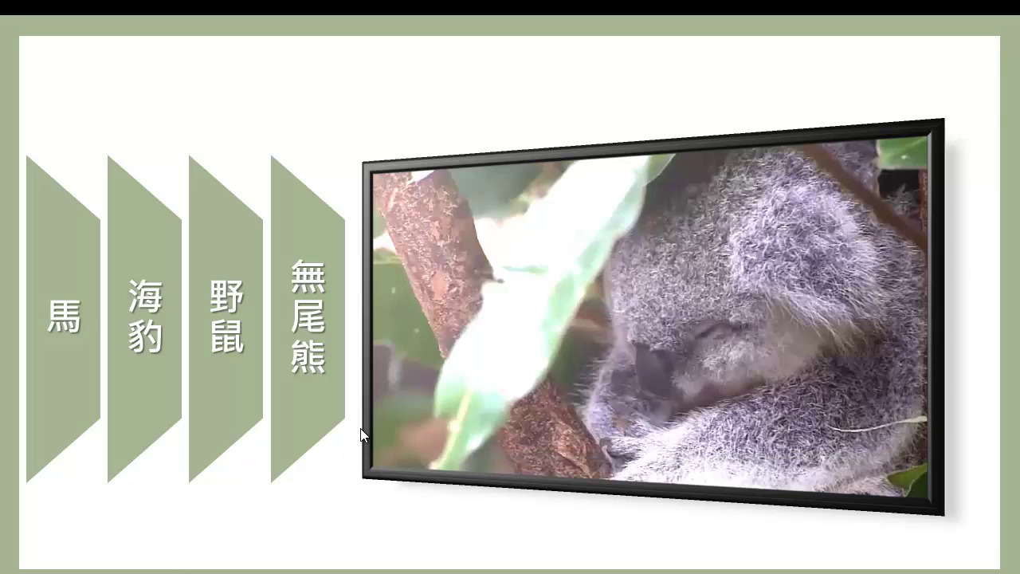
key("Escape")
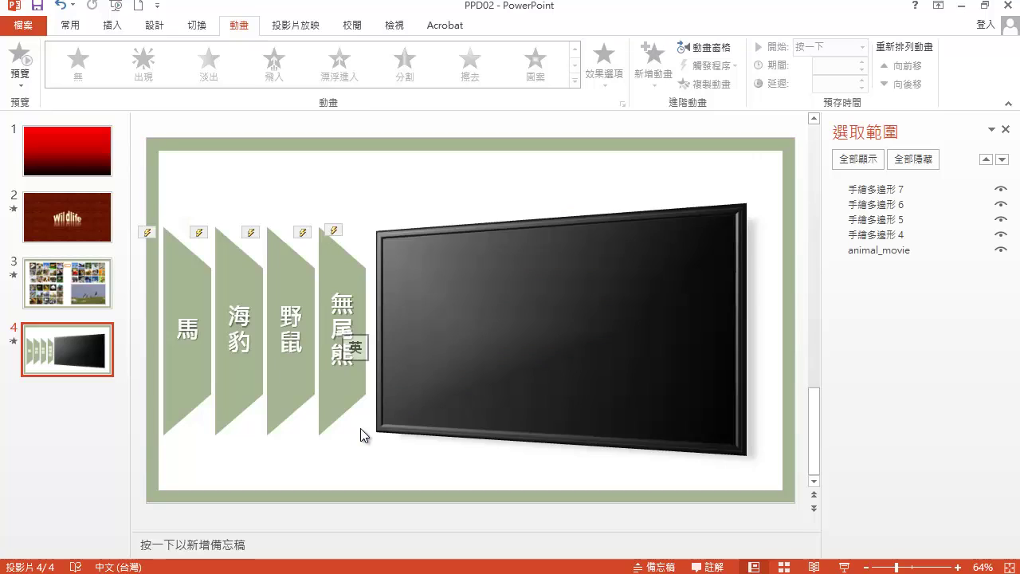
Save the presentation in the PP02 folder under the name PPA02
left_click(24, 25)
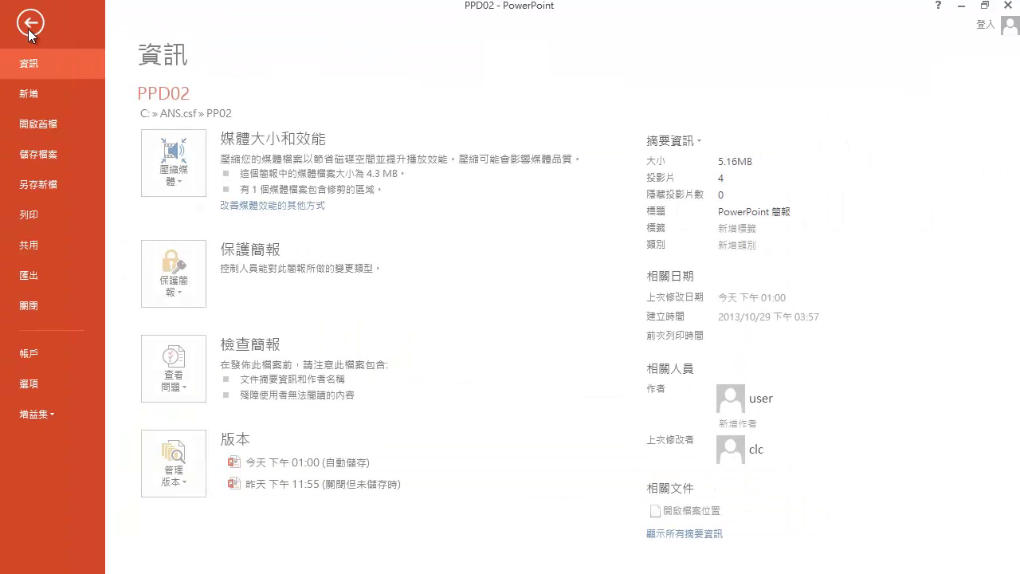
left_click(64, 189)
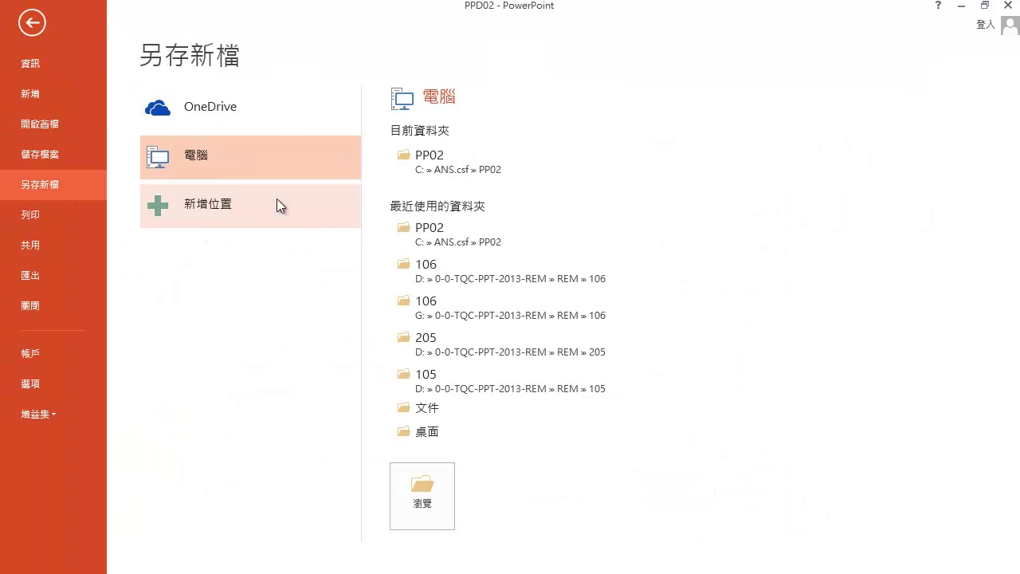
left_click(532, 170)
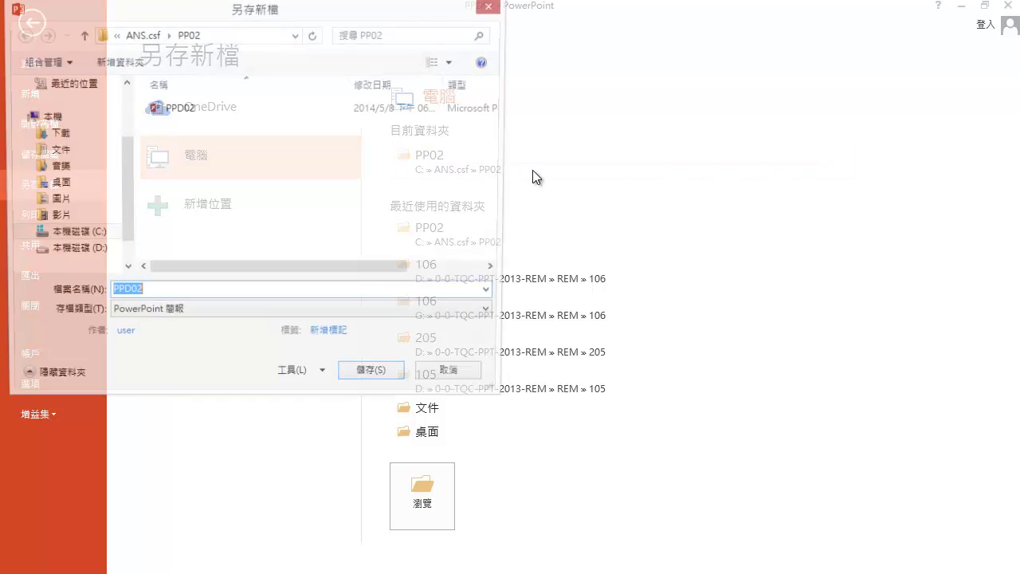
left_click_drag(120, 293, 127, 293)
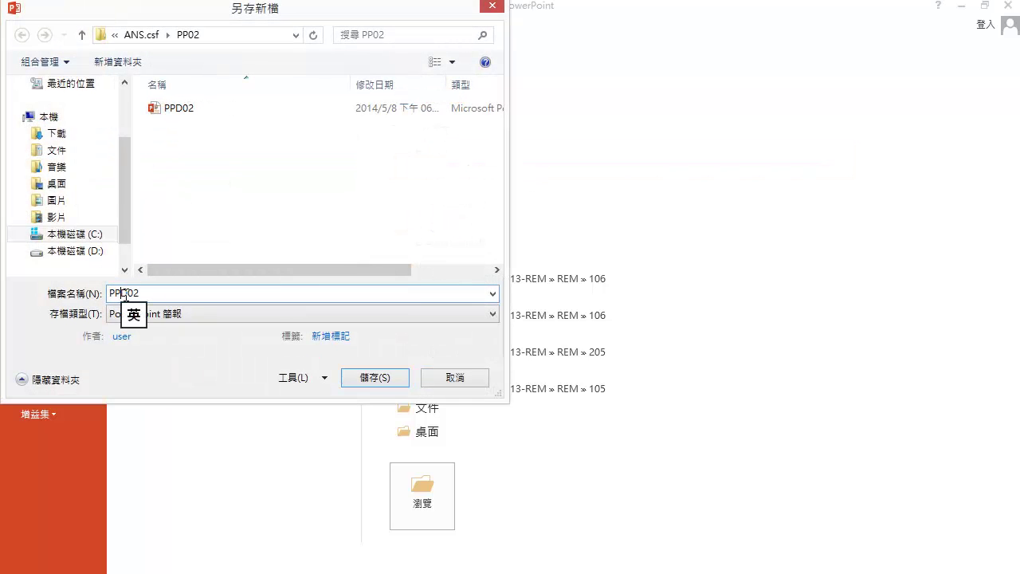
type("A")
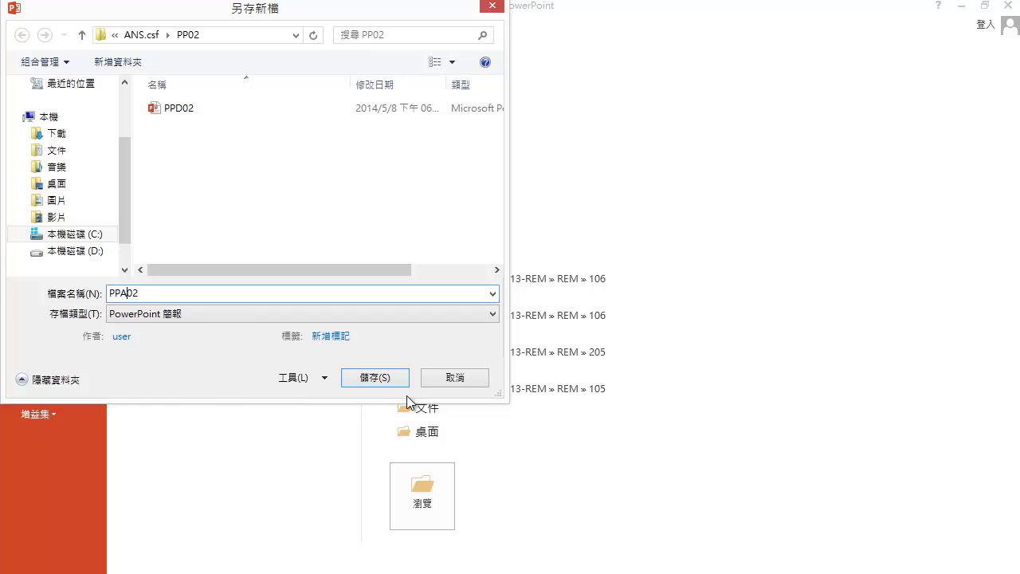
left_click(390, 380)
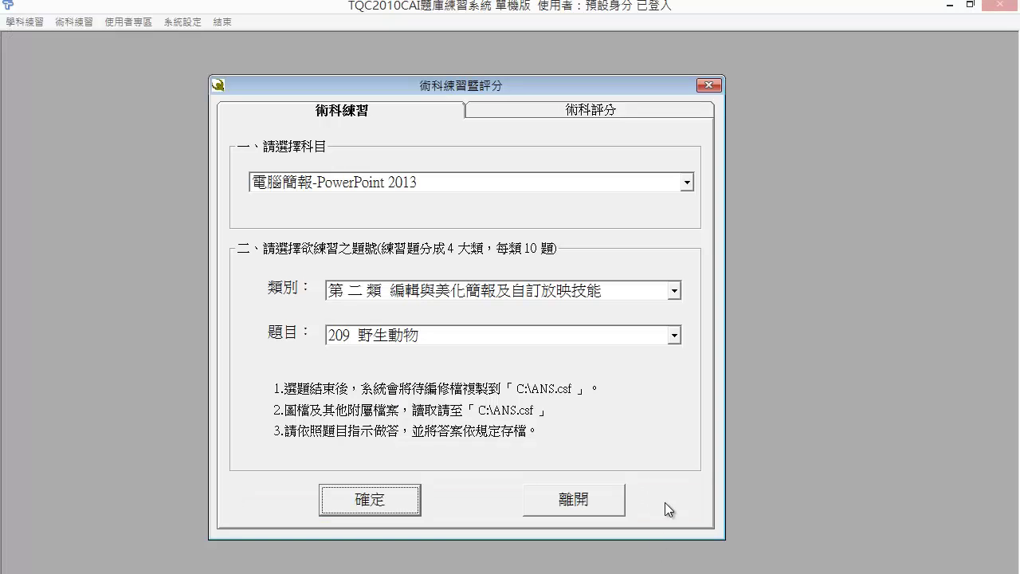
Grade PowerPoint 2013 question 209 野生動物 from the 術科評分 tab
left_click(603, 114)
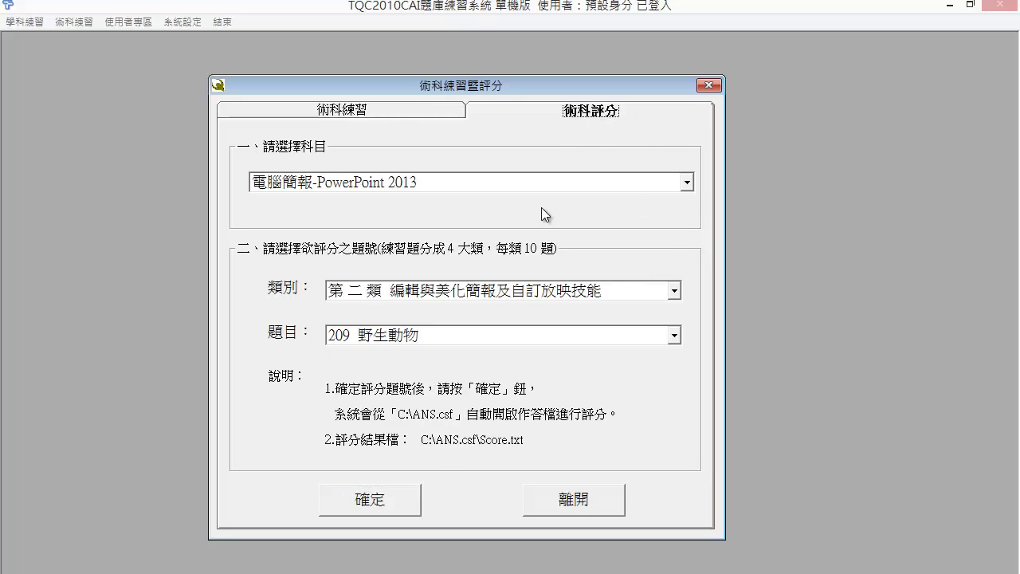
left_click(400, 493)
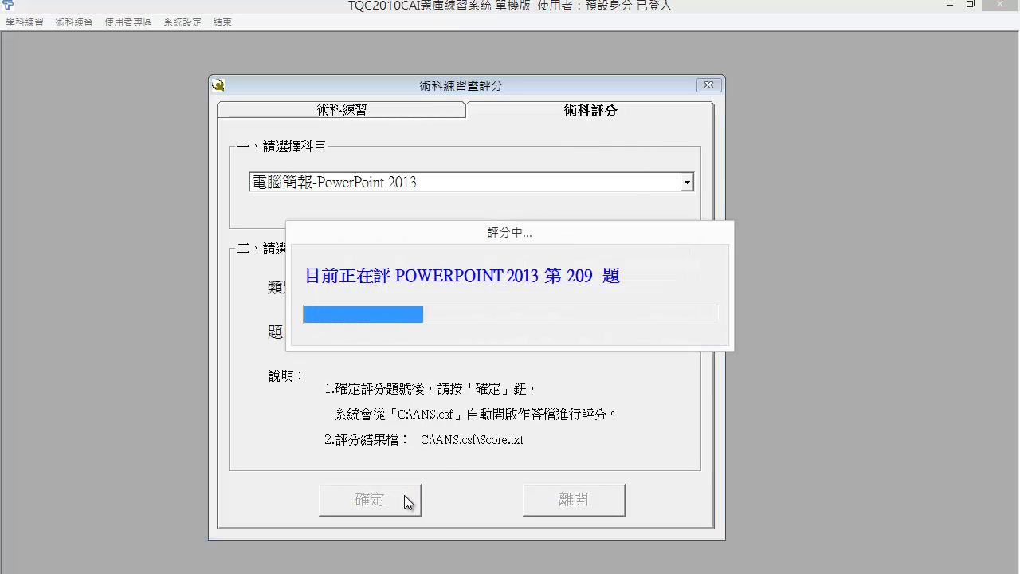